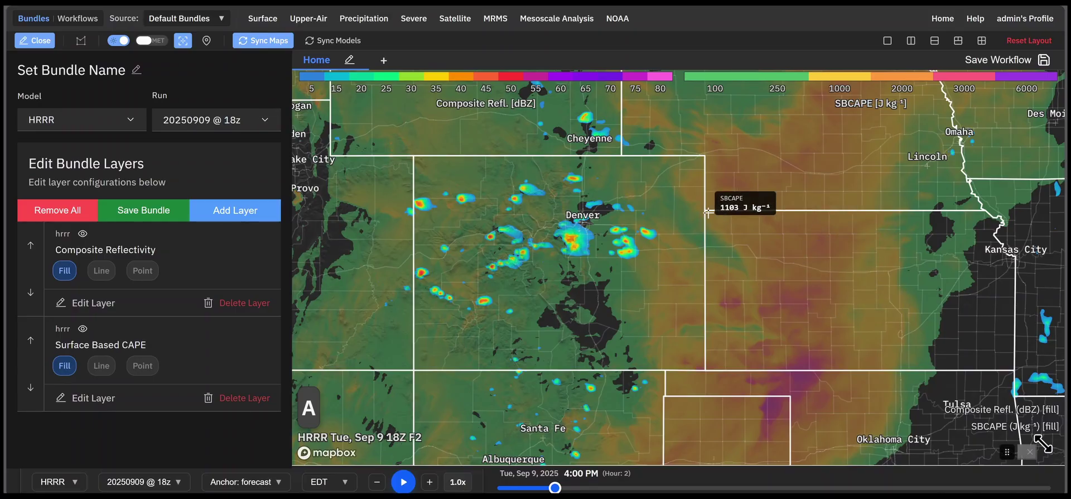
- Advance the HRRR forecast to hour 3 (5:00 PM) and close the bundle layer editor
scroll(702, 257, "up", 3)
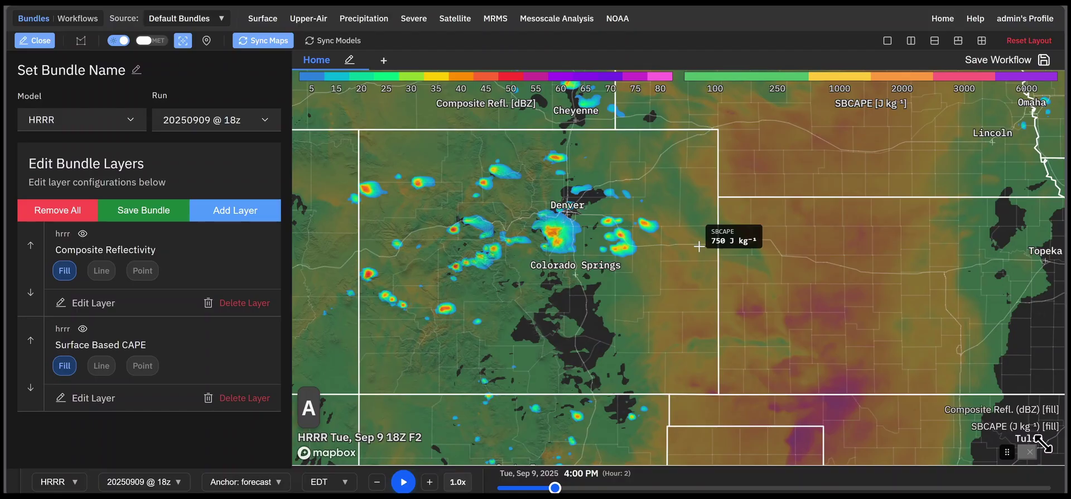
left_click_drag(555, 487, 580, 487)
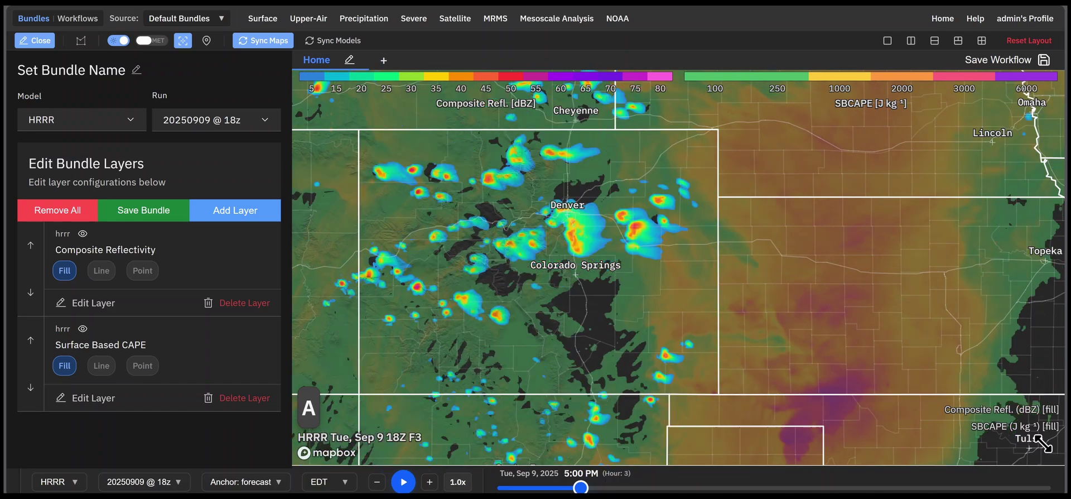
left_click(33, 42)
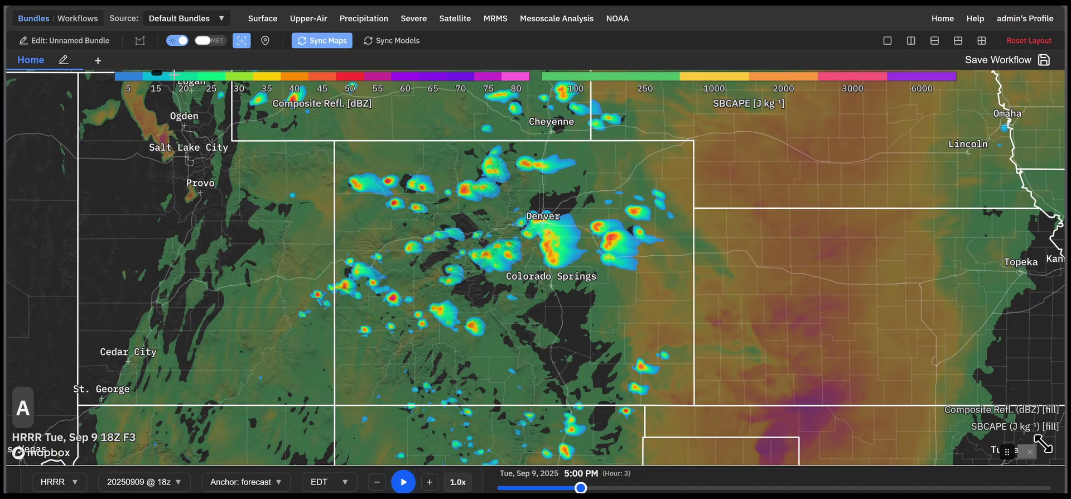
- Open the drawing tools and draw a five-vertex polygon around Denver and Colorado Springs, extending just past Colorado's eastern border
left_click(140, 43)
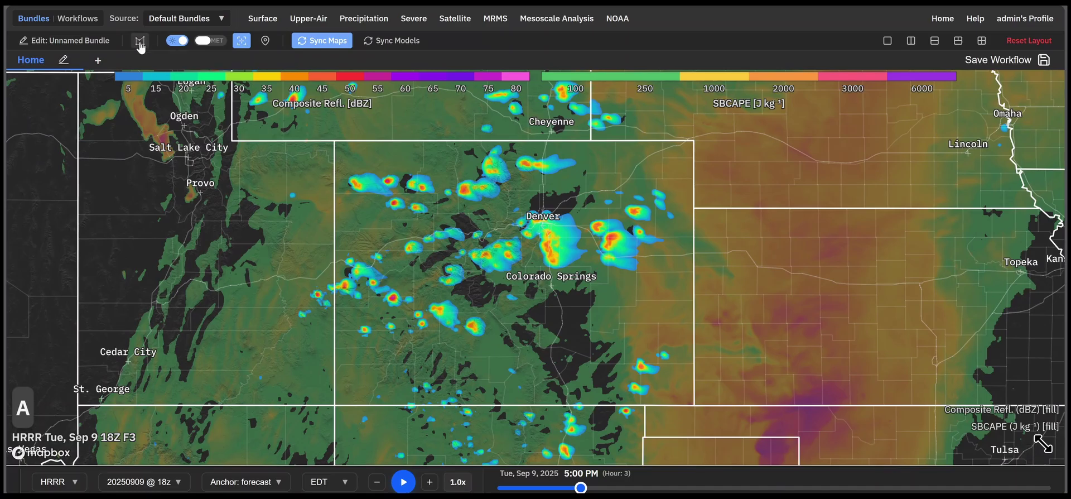
left_click_drag(224, 99, 173, 96)
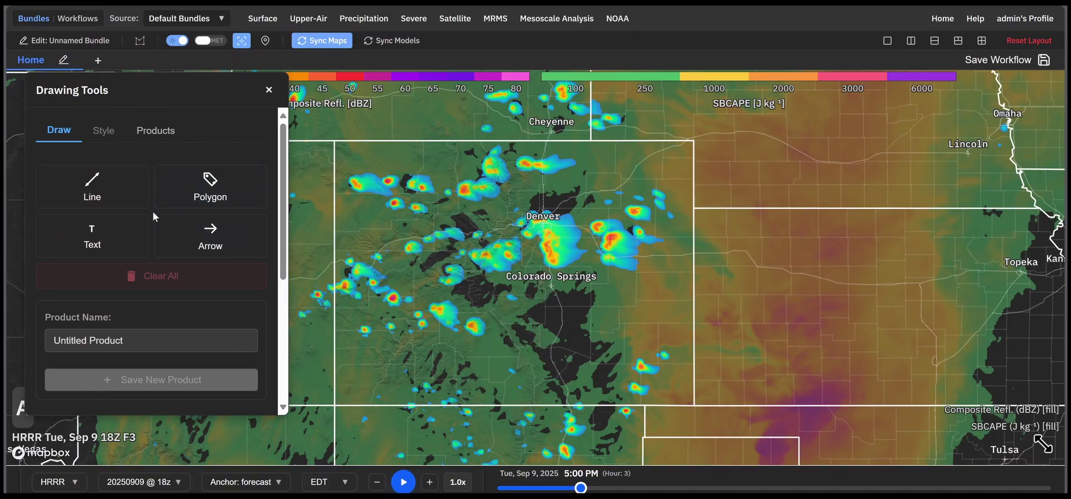
left_click(213, 198)
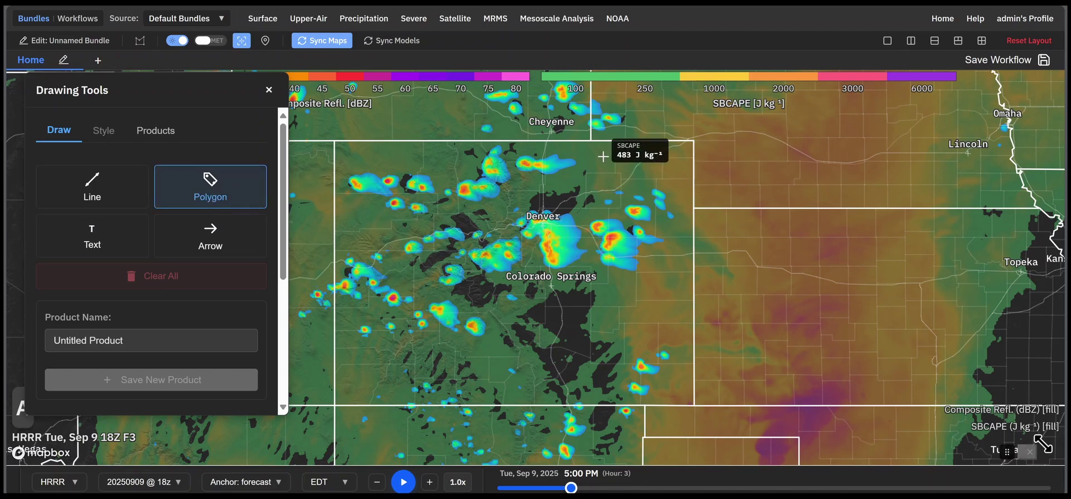
left_click(603, 156)
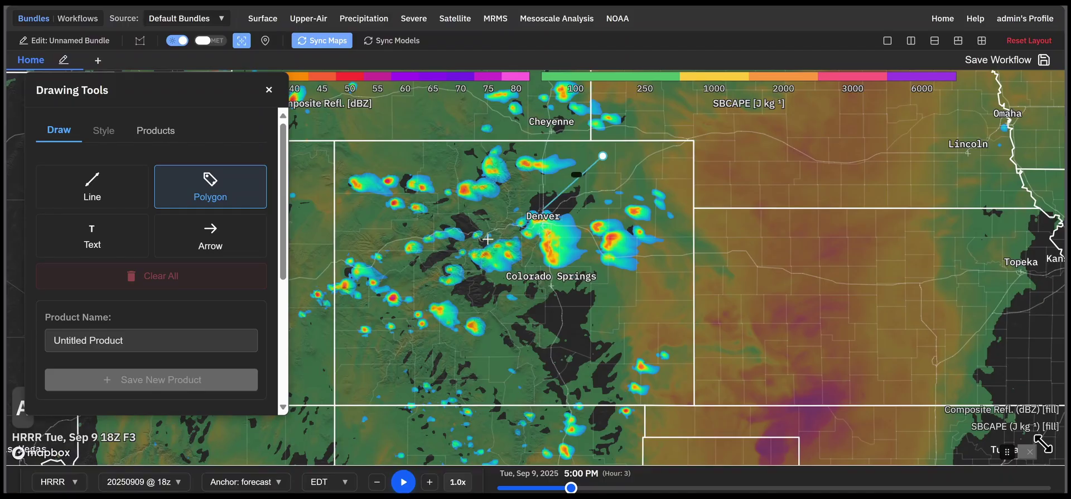
left_click(474, 241)
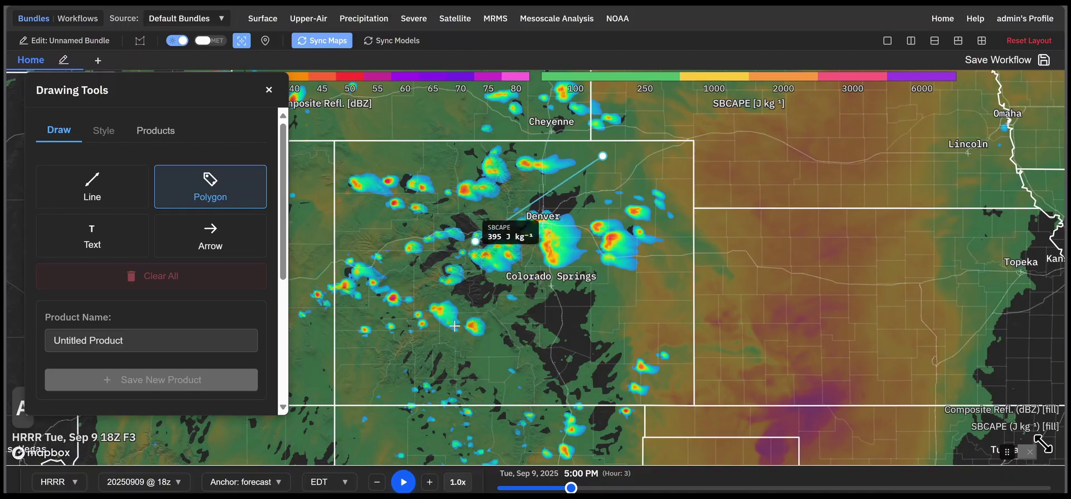
left_click(456, 365)
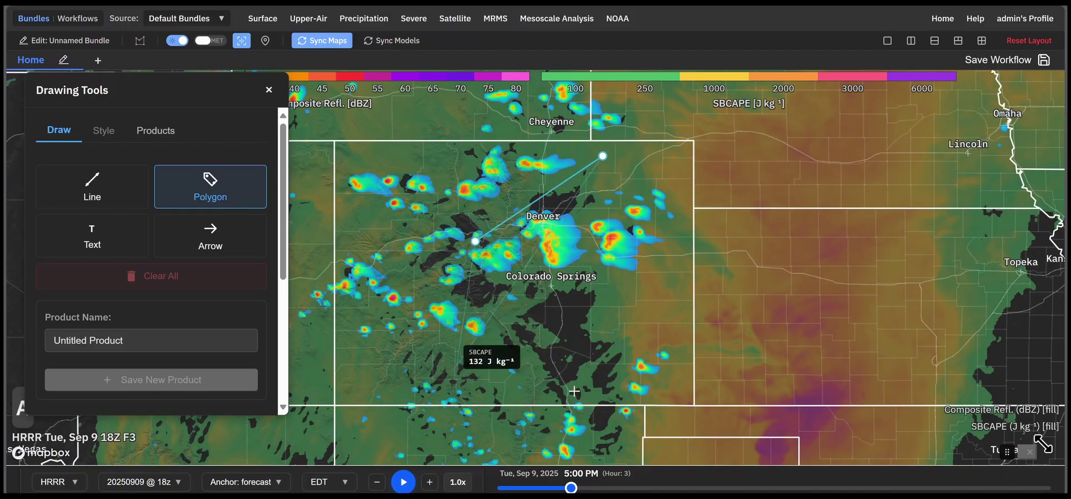
left_click(614, 381)
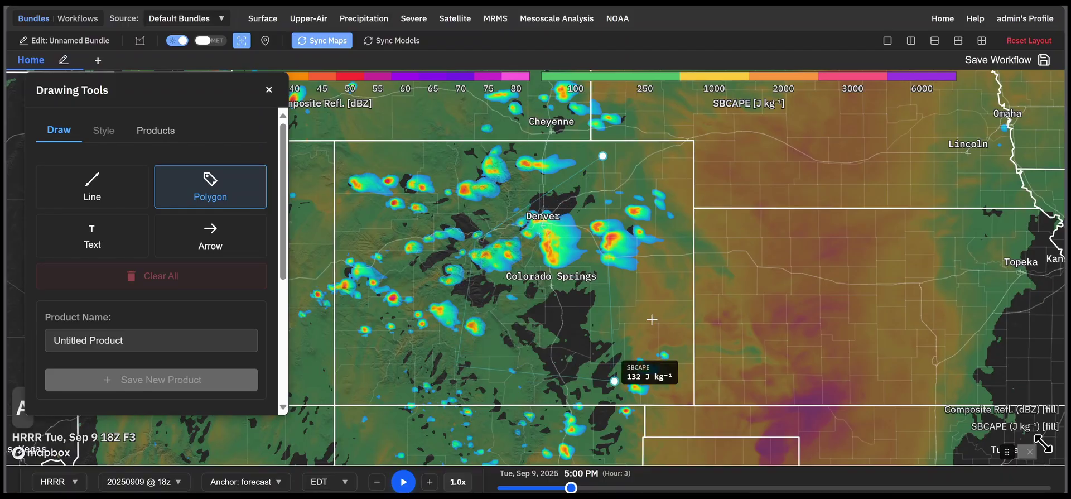
left_click(723, 166)
left_click(719, 166)
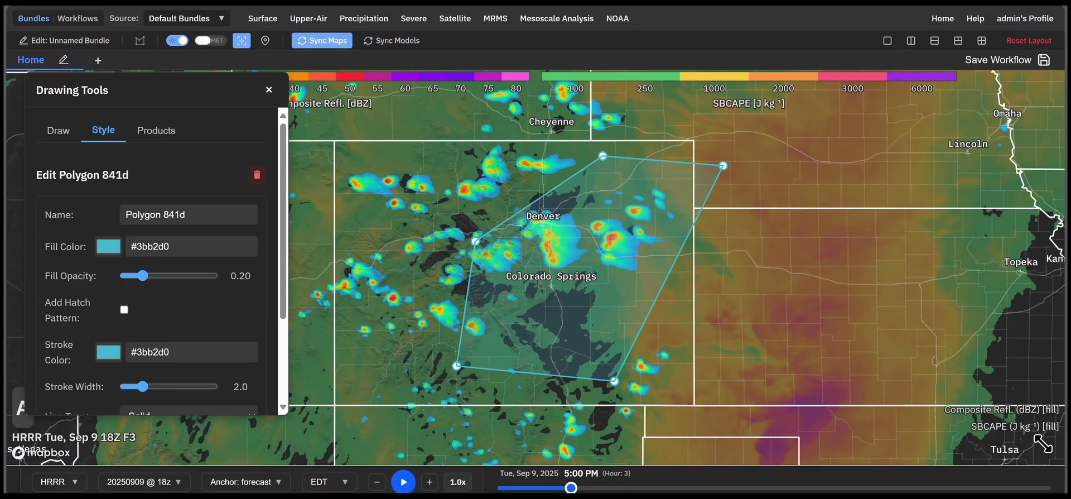
left_click(67, 139)
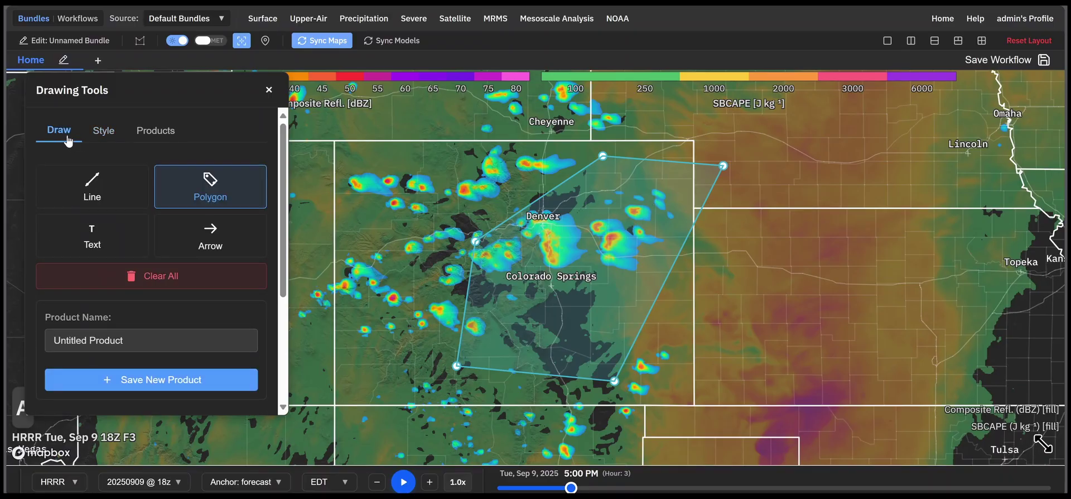
scroll(156, 250, "down", 5)
scroll(116, 153, "up", 5)
left_click(106, 137)
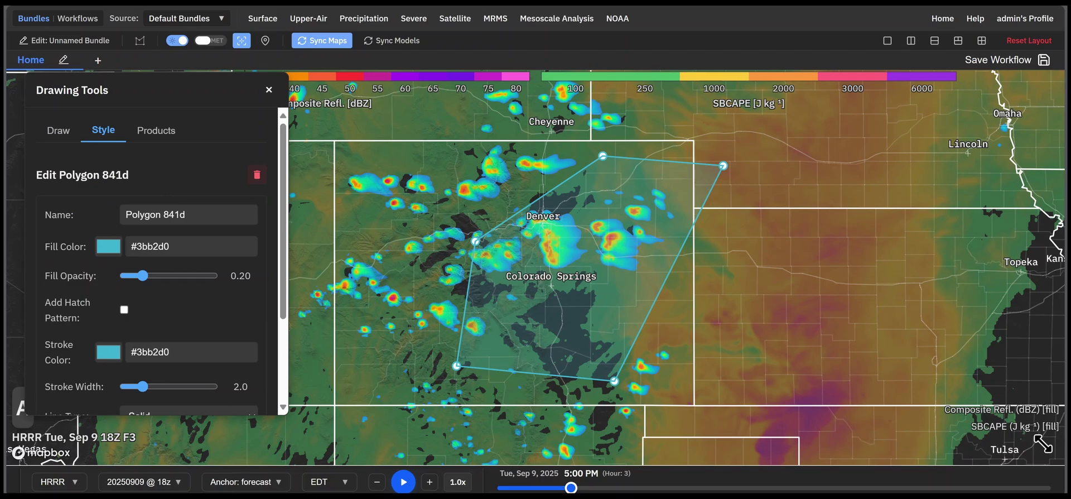
scroll(168, 245, "down", 3)
scroll(168, 245, "up", 3)
- Rename the polygon as "General TSTRM"
left_click(198, 215)
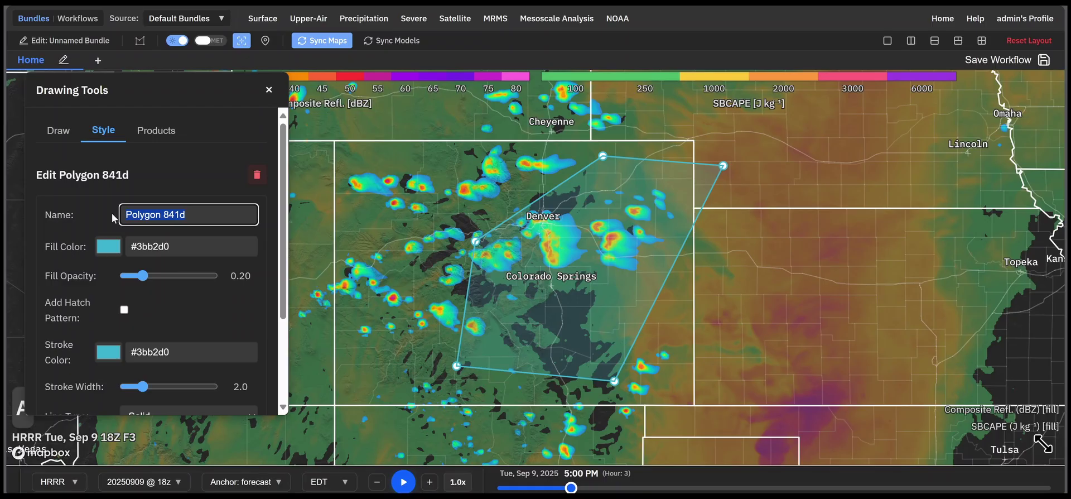
type("Gener")
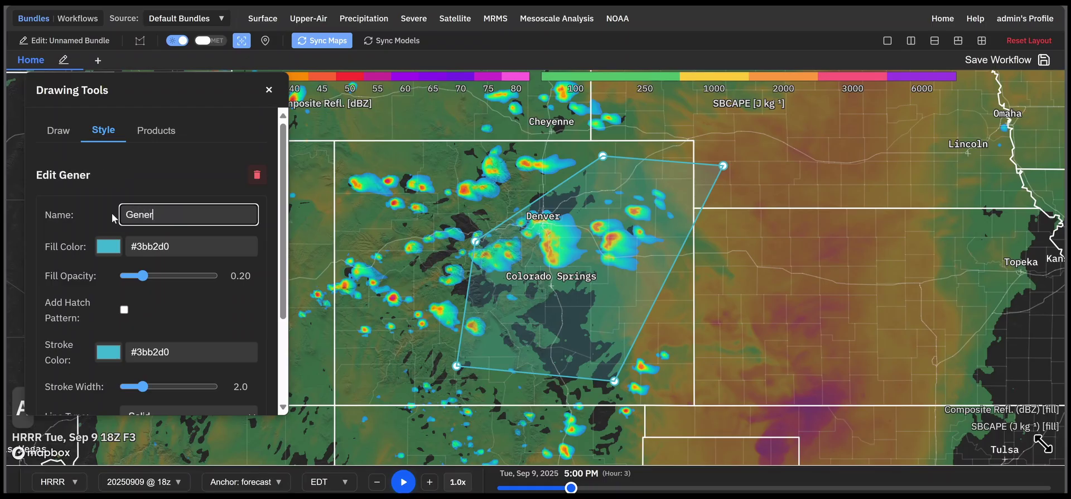
type("al TStrm")
key("BackSpace")
key("BackSpace")
key("BackSpace")
type("TRM")
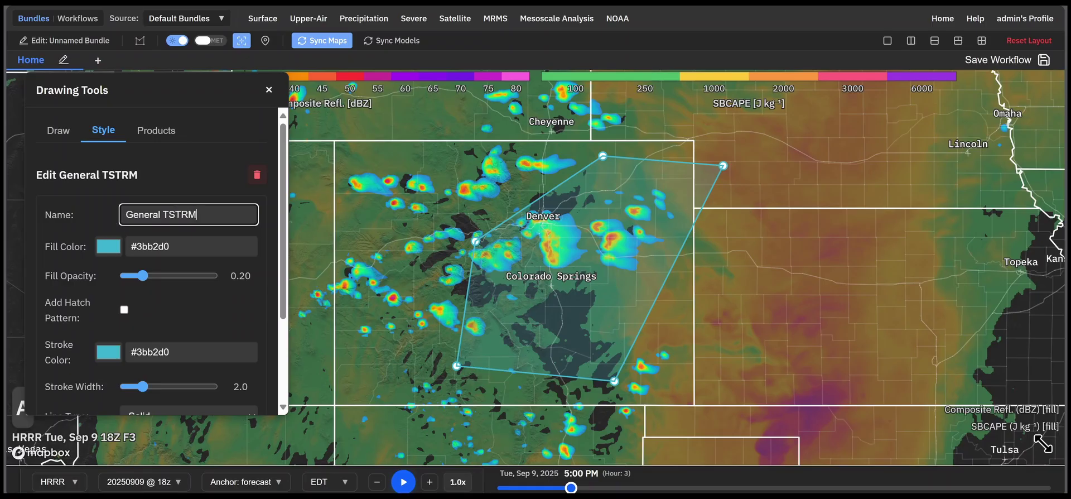
- Set the polygon's fill color to magenta #f808fd and its fill opacity to 0.30
left_click(117, 249)
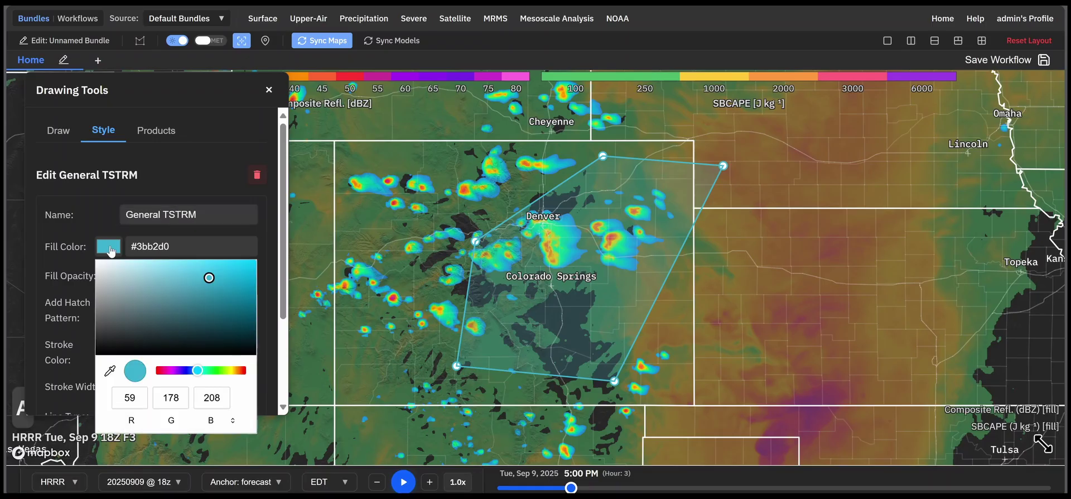
left_click(171, 370)
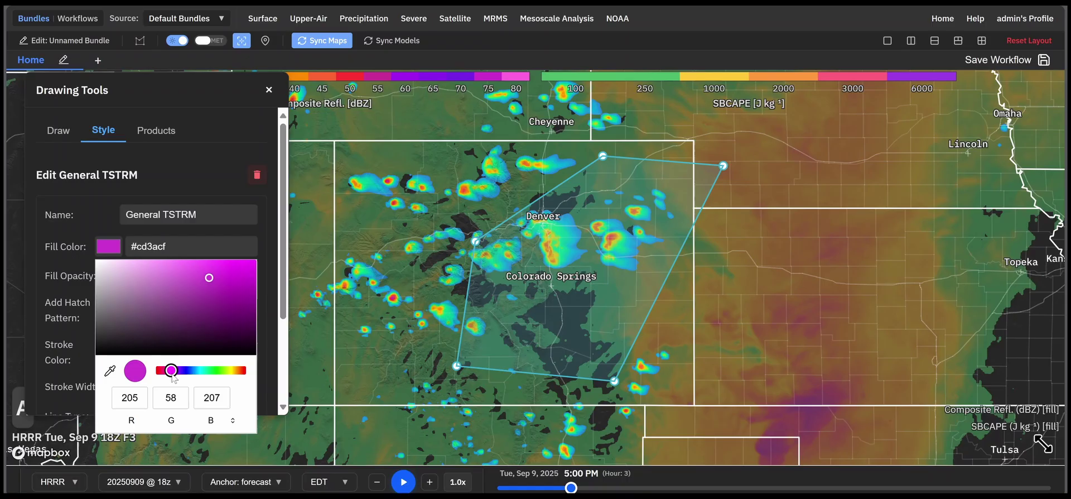
left_click(241, 288)
left_click_drag(251, 274, 251, 240)
left_click(198, 179)
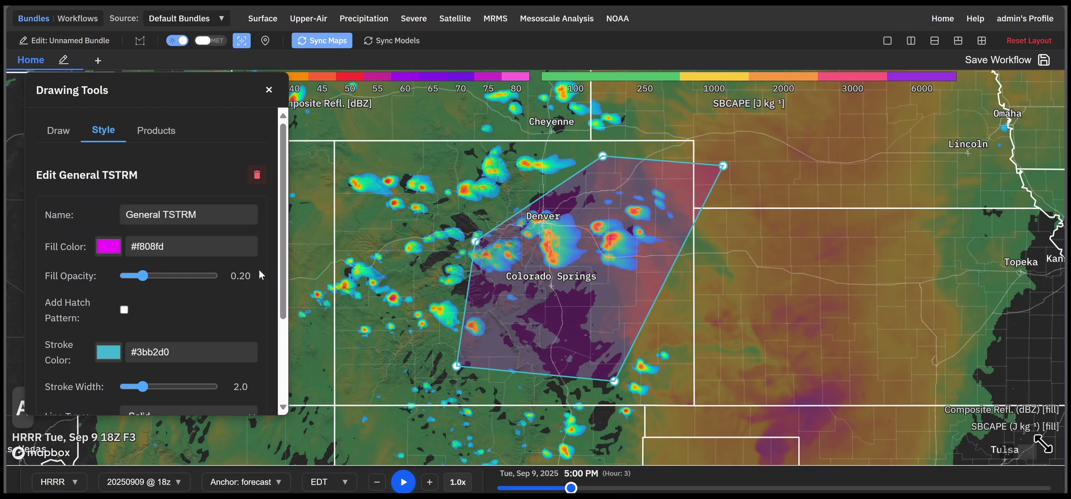
mouse_move(142, 276)
left_mouse_down()
mouse_move(211, 278)
mouse_move(150, 286)
left_mouse_up()
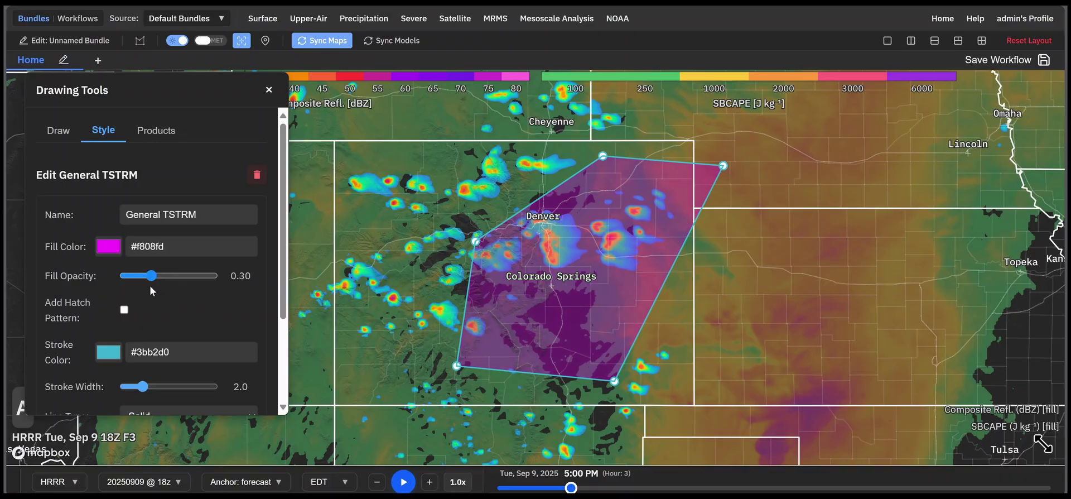
- Try a hatch pattern in red #e20303 on the polygon and turn it off again
left_click(124, 310)
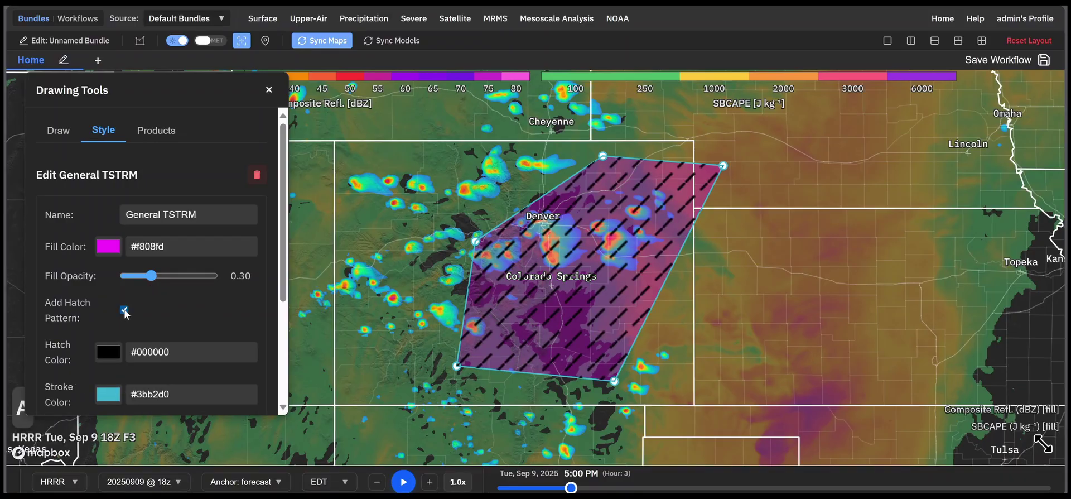
scroll(179, 304, "down", 3)
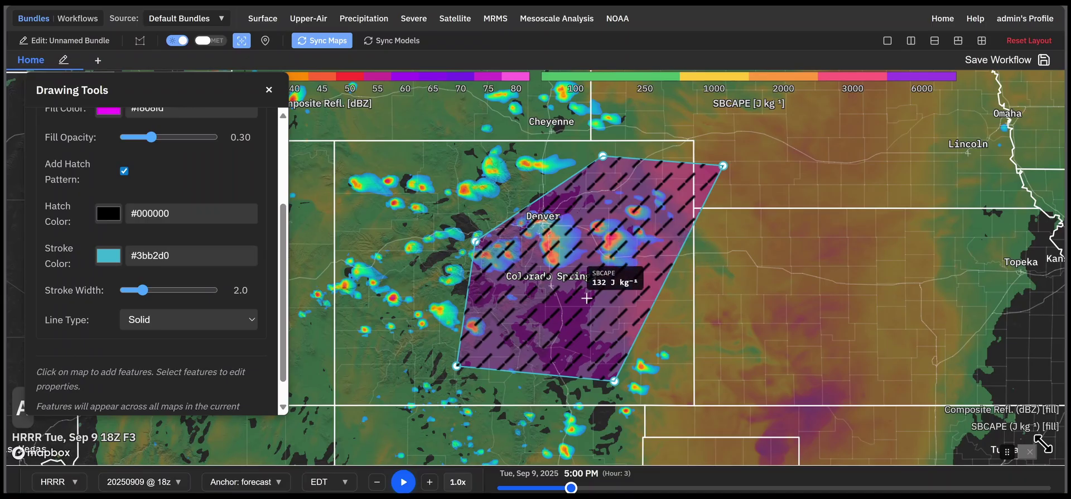
left_click(116, 222)
left_click(251, 239)
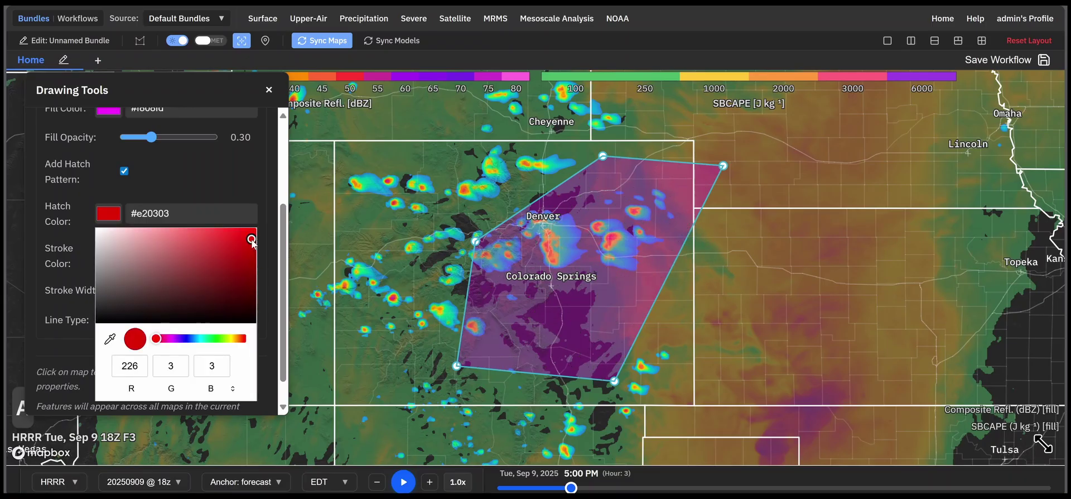
left_click(254, 198)
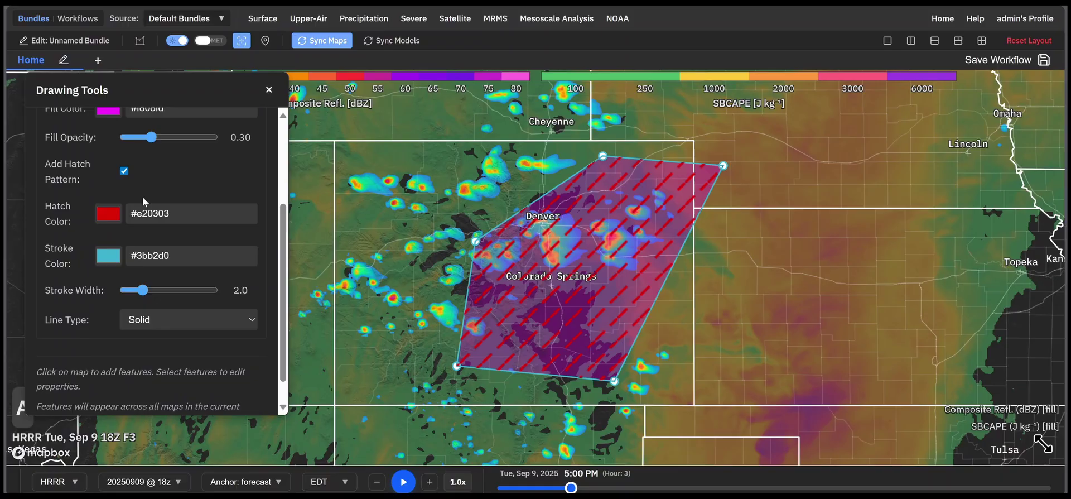
left_click(124, 172)
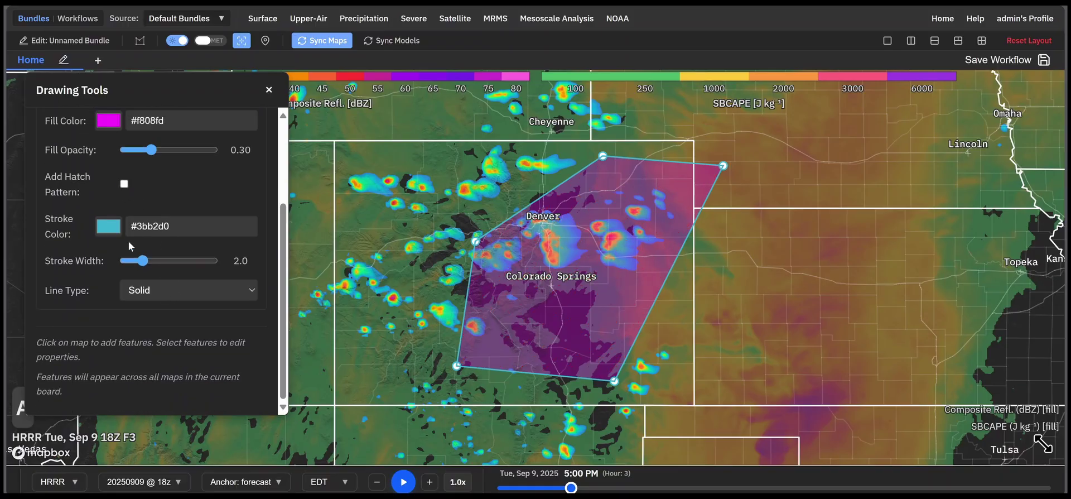
- Set the polygon's stroke color to green #30a207
left_click(109, 226)
left_click(220, 350)
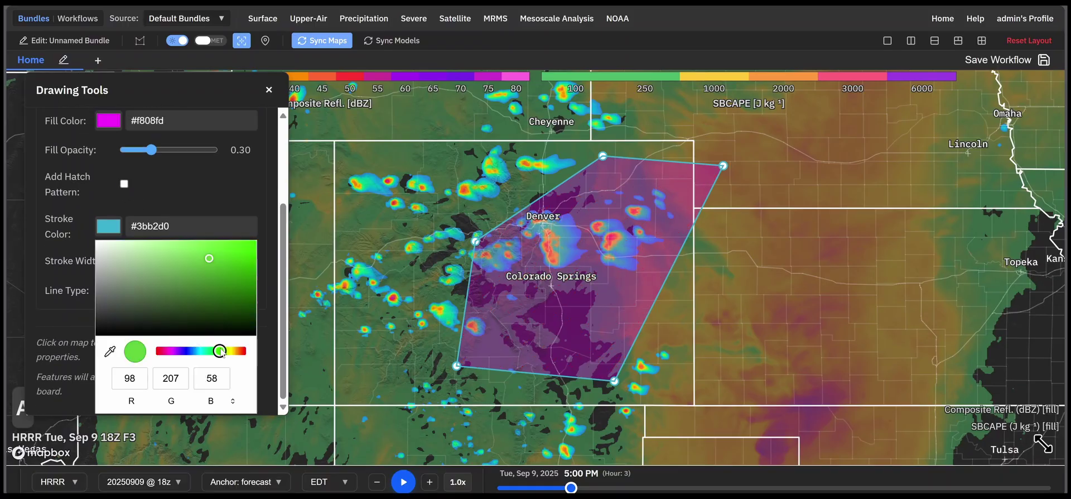
left_click(248, 273)
left_click(256, 208)
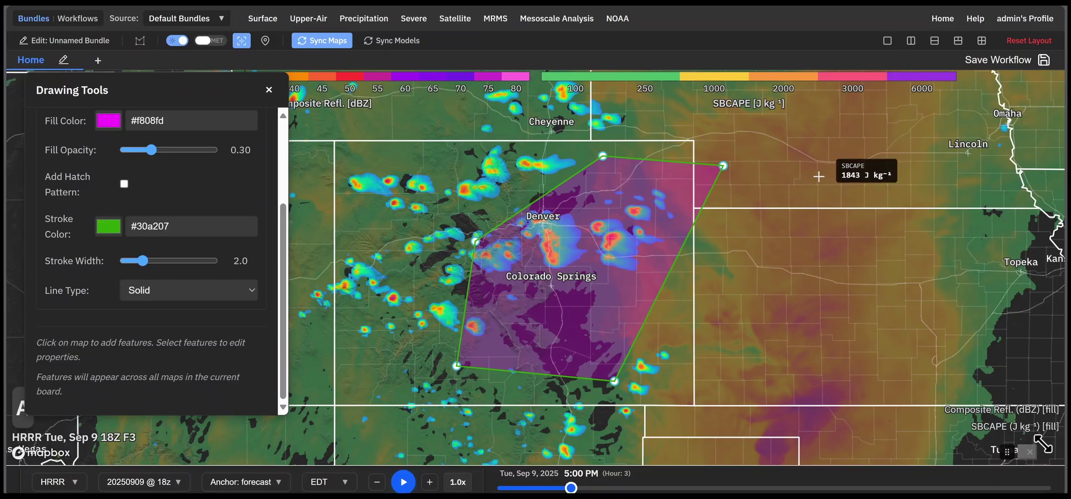
- Set the polygon outline's stroke width to 5.5 and its line type to Dotted
left_click(147, 261)
left_click_drag(185, 263, 173, 260)
left_click(182, 284)
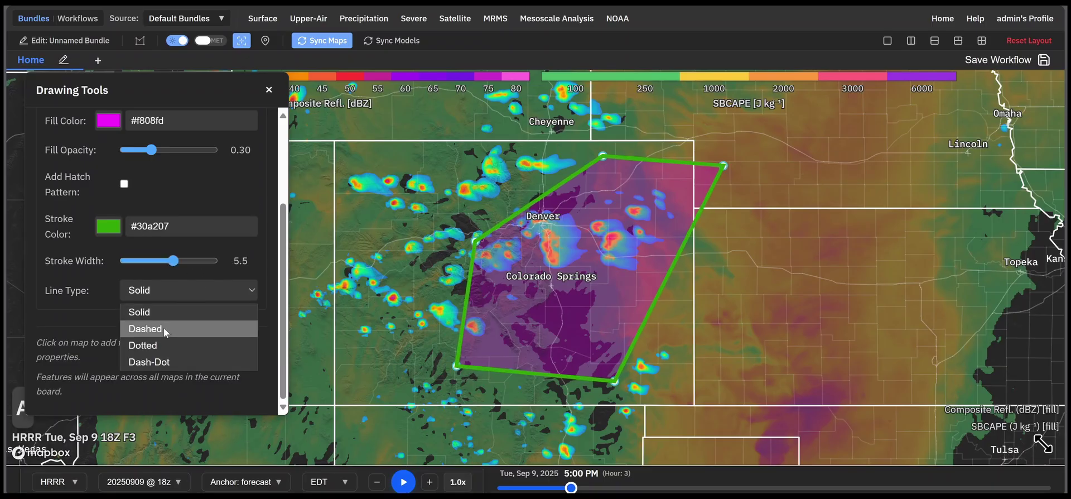
left_click(163, 333)
left_click(183, 300)
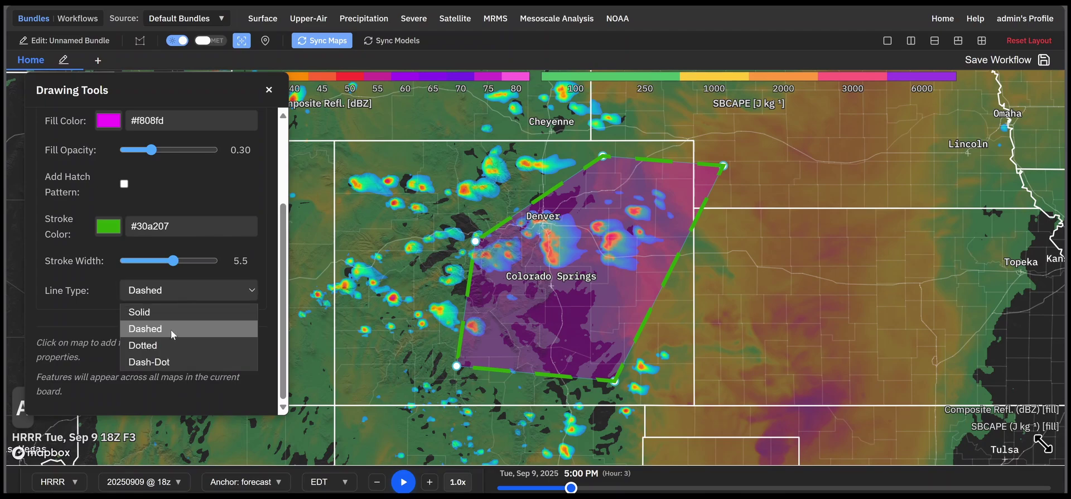
left_click(167, 347)
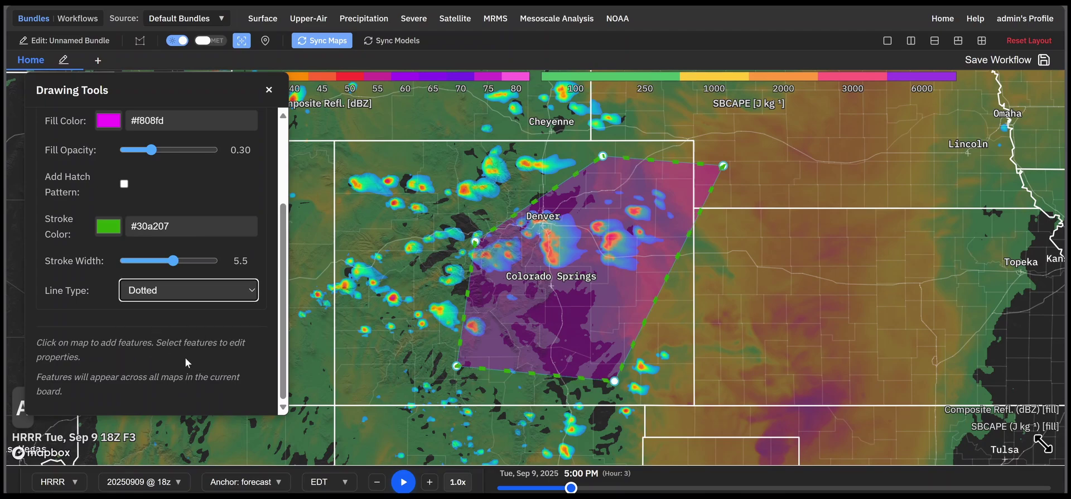
- Draw a straight line from northwestern Colorado diagonally across the polygon's southwest corner to Colorado's southern border
scroll(185, 356, "up", 3)
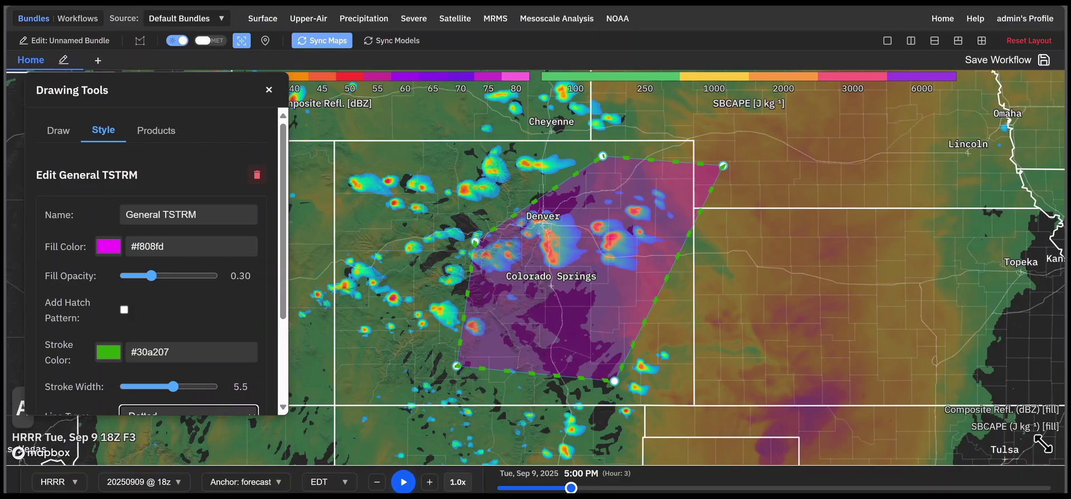
left_click(69, 132)
left_click(115, 204)
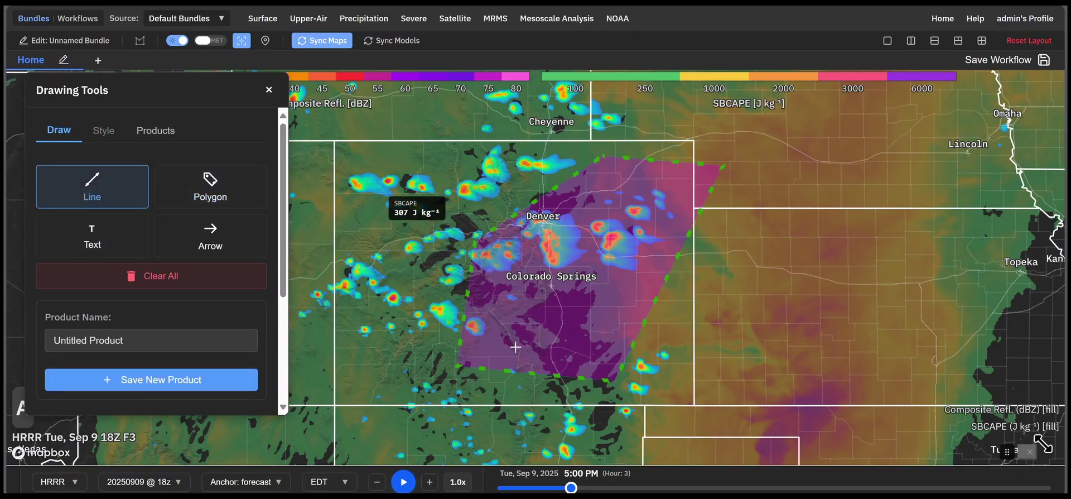
left_click(381, 216)
double_click(569, 407)
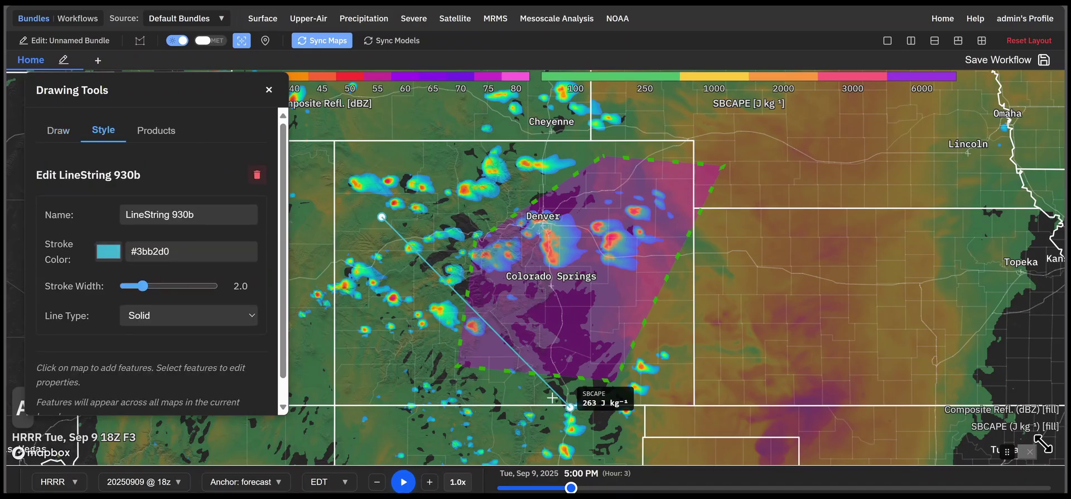
- Try another line type on the new line, set it back to Solid, and set its stroke width to 7.0
left_click(153, 312)
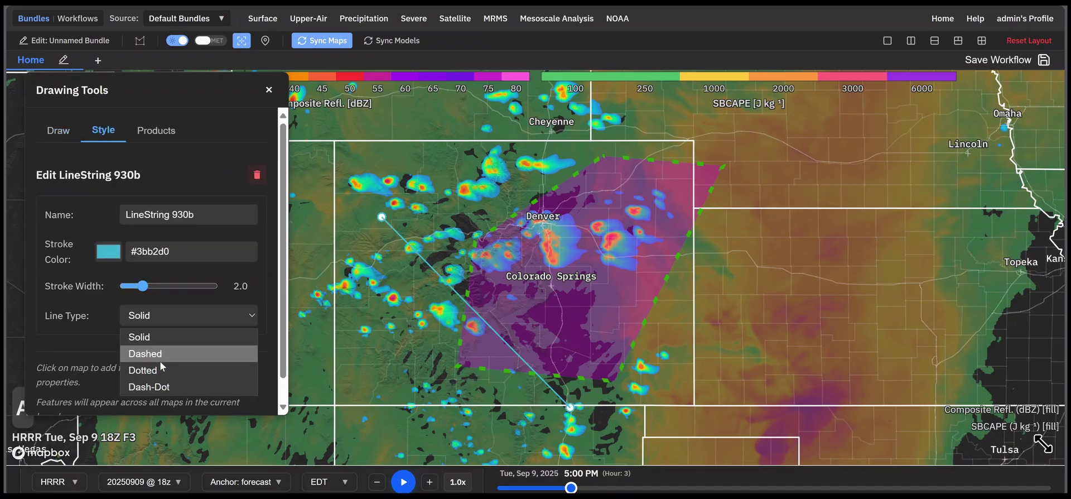
left_click(159, 361)
left_click(172, 322)
left_click(157, 335)
left_click_drag(148, 285, 186, 286)
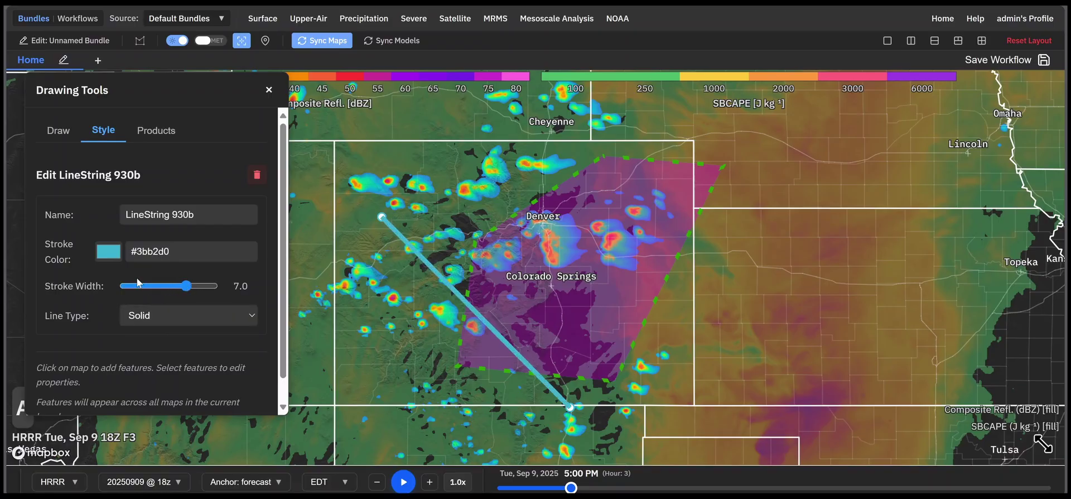
- Set the line's stroke color to muted teal #548d9c and its stroke width to 6.5
left_click(108, 251)
left_click(168, 302)
left_click(212, 179)
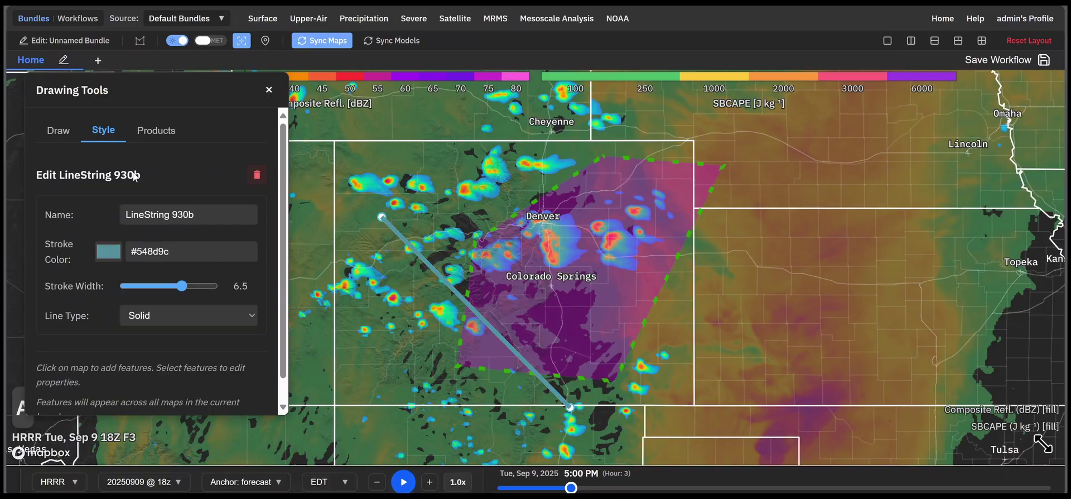
- Draw a four-sided polygon over central Colorado, overlapping the line and extending past the state's southern border
left_click(59, 135)
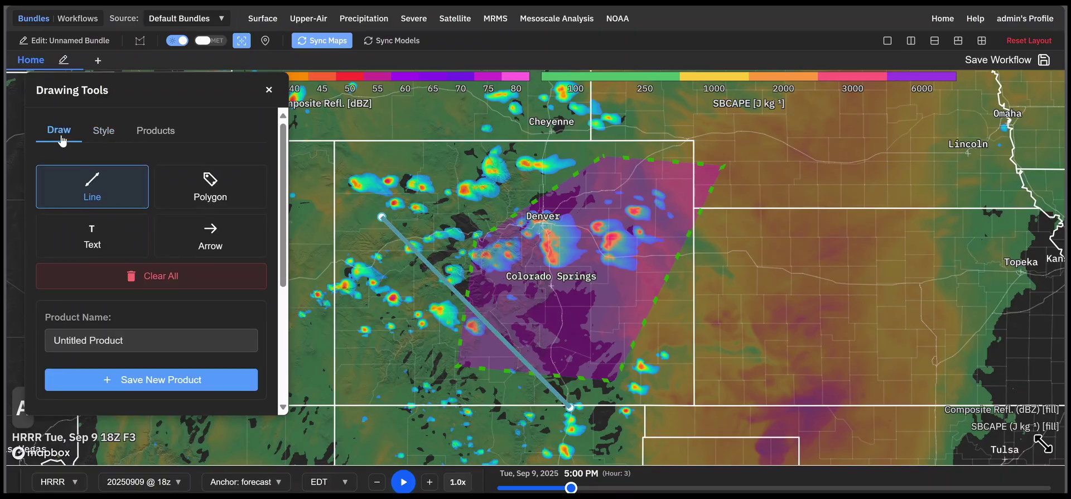
left_click(210, 186)
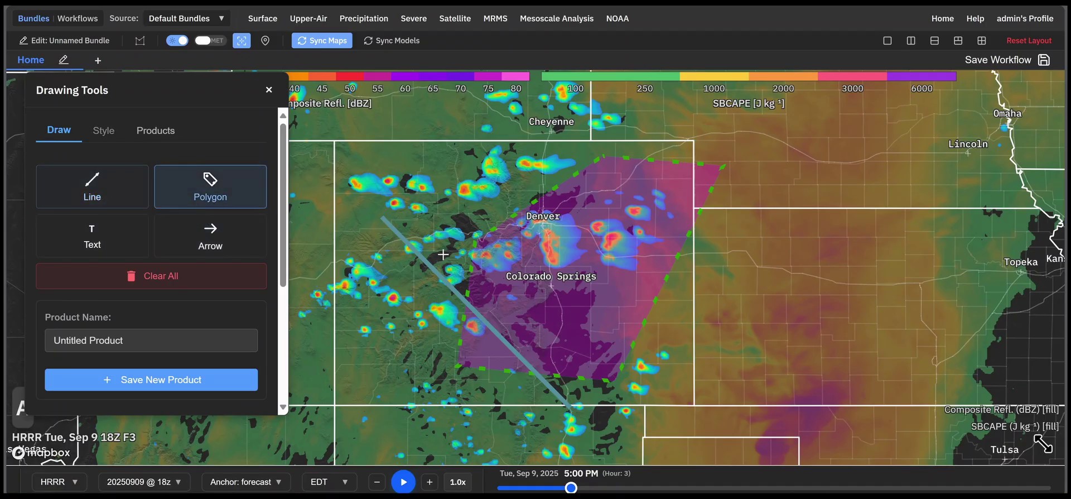
left_click(432, 256)
left_click(551, 433)
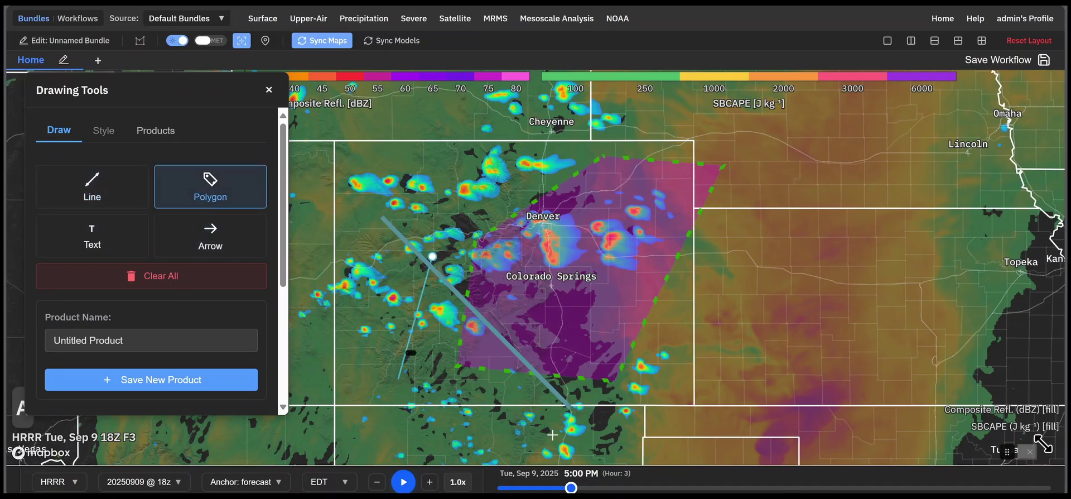
double_click(538, 184)
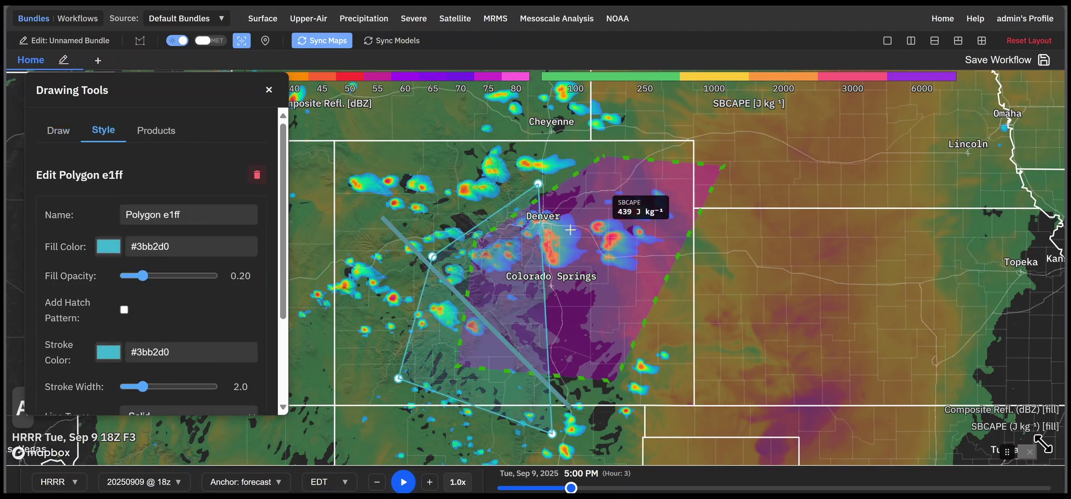
scroll(209, 283, "down", 2)
scroll(209, 282, "up", 3)
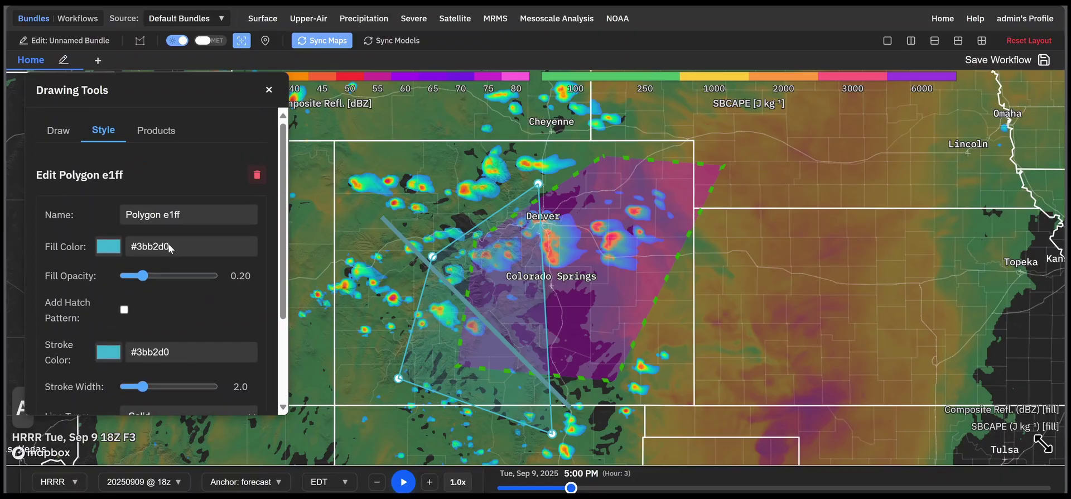
- Delete the newly drawn four-sided polygon from the feature list
left_click(58, 133)
scroll(160, 290, "down", 1)
scroll(160, 290, "down", 3)
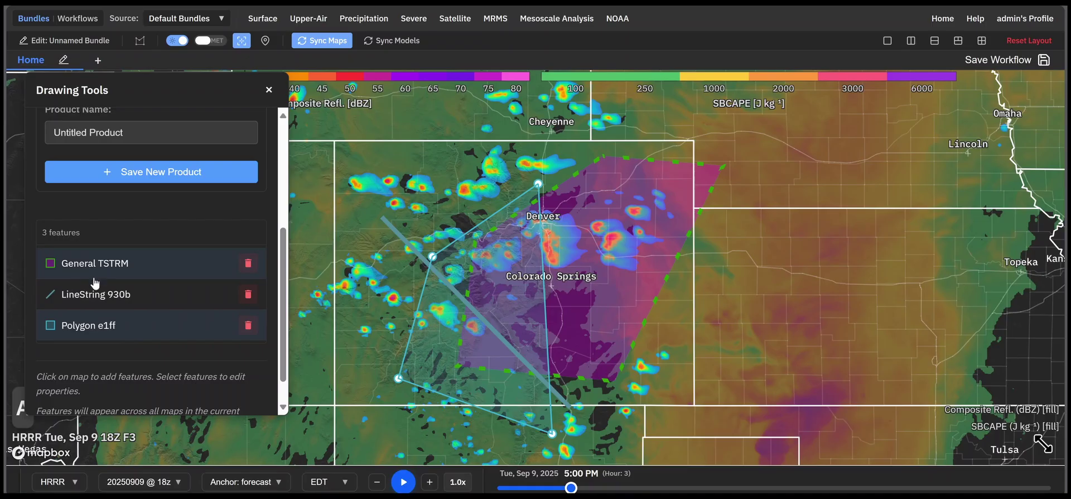
left_click(248, 326)
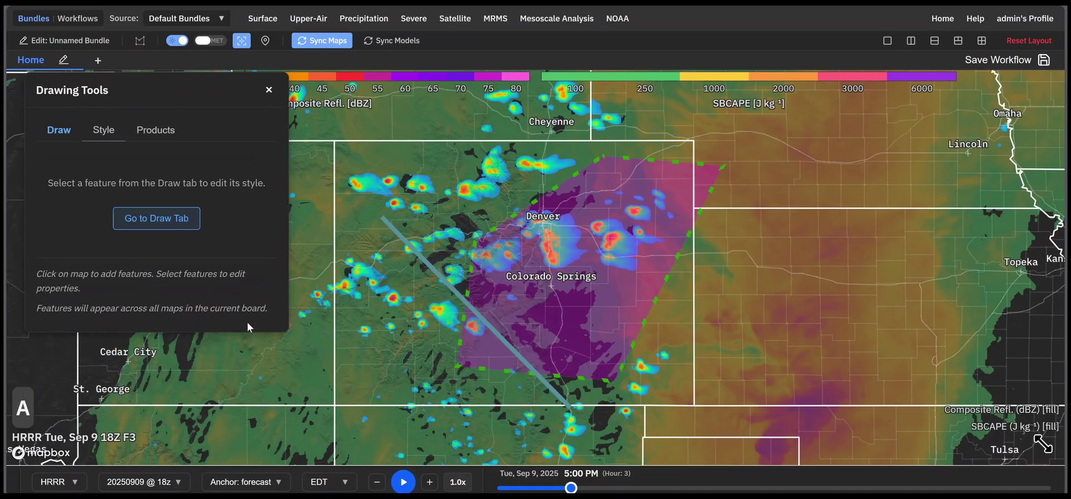
left_click(55, 138)
scroll(160, 333, "down", 5)
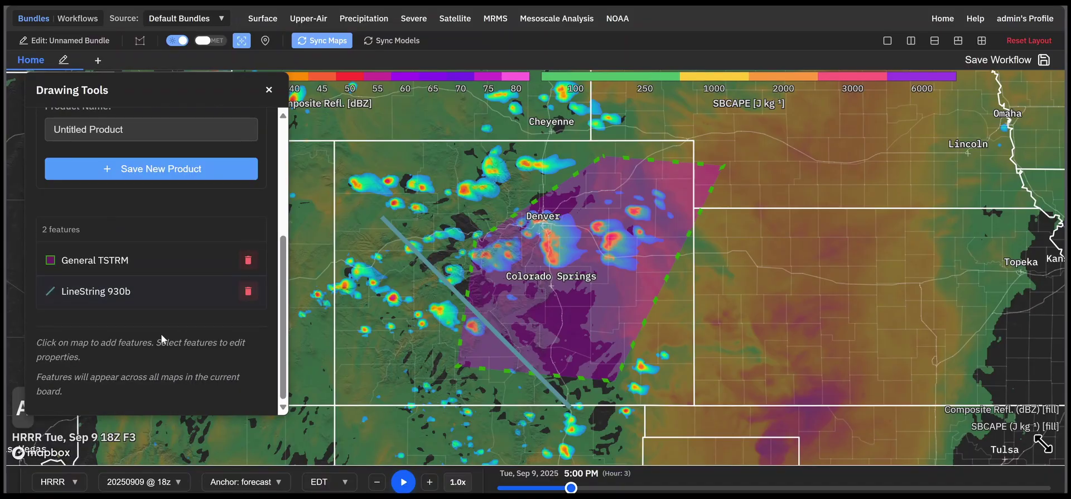
- Name the product "Test forecast" and save the drawn features as a new product
scroll(163, 326, "up", 4)
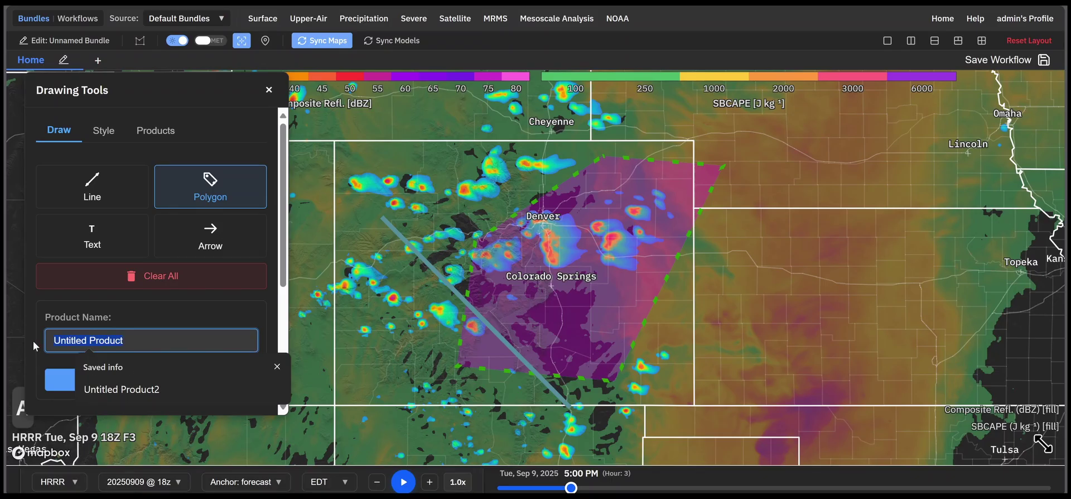
type("Test forecast")
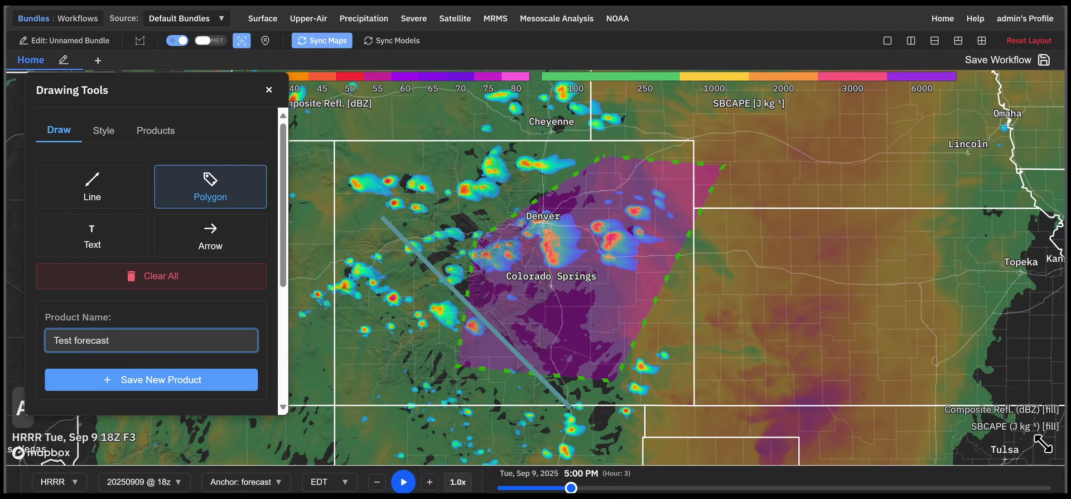
scroll(145, 343, "down", 3)
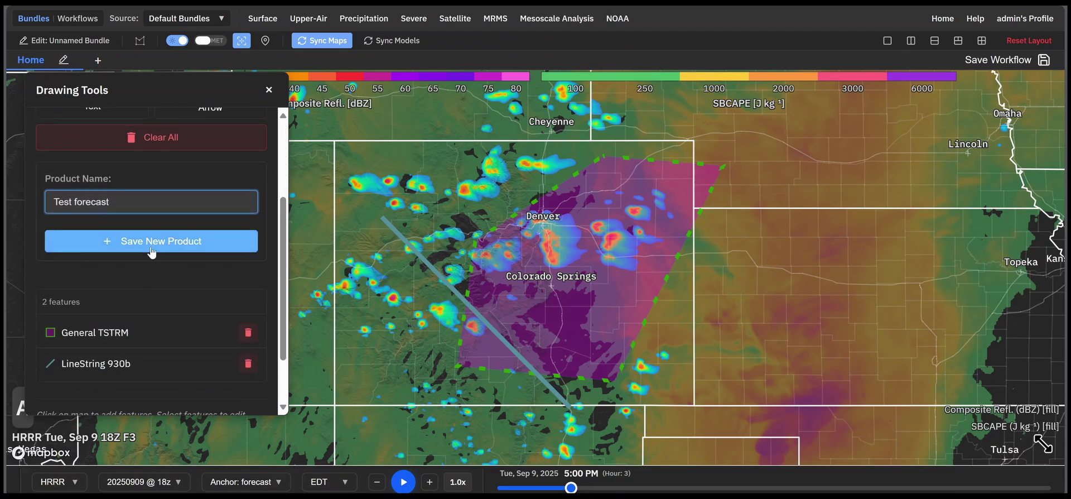
left_click(151, 251)
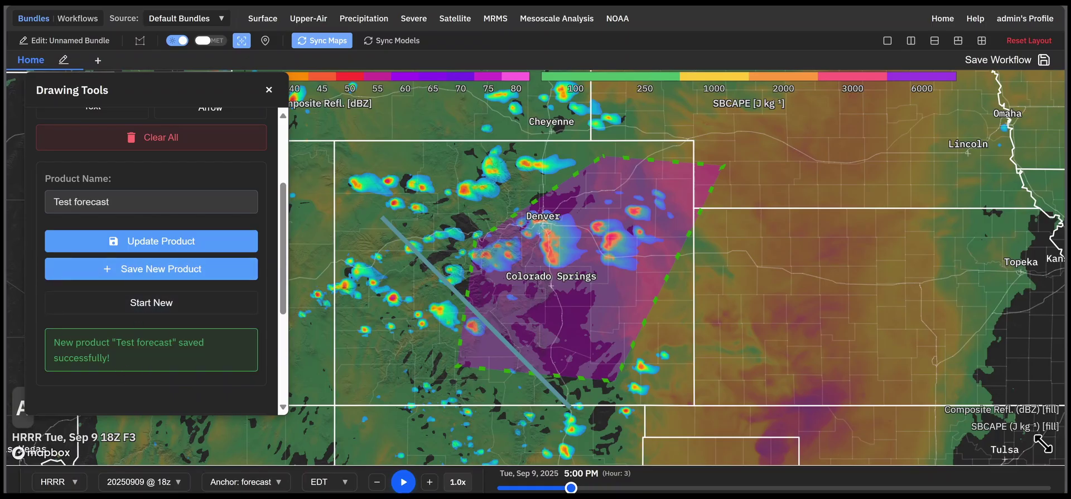
- Review the list of saved products and the features that belong to the Test forecast product
scroll(151, 358, "down", 3)
scroll(152, 262, "up", 5)
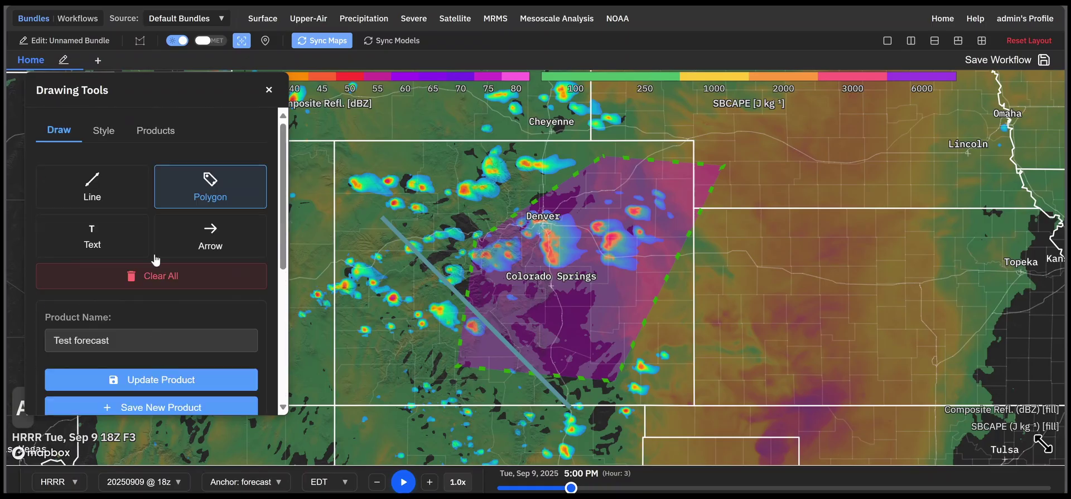
left_click(155, 134)
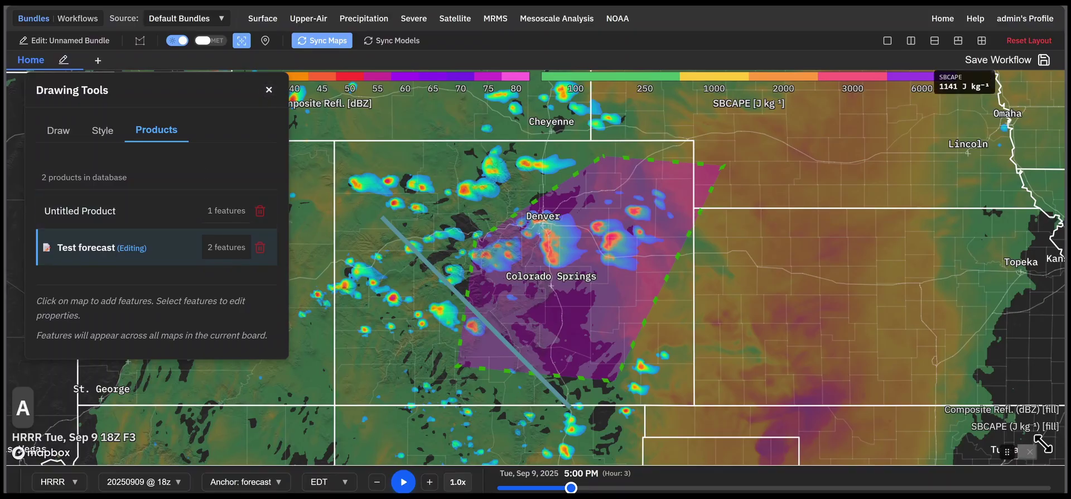
left_click(58, 130)
scroll(152, 252, "down", 2)
scroll(152, 253, "down", 3)
scroll(158, 263, "up", 2)
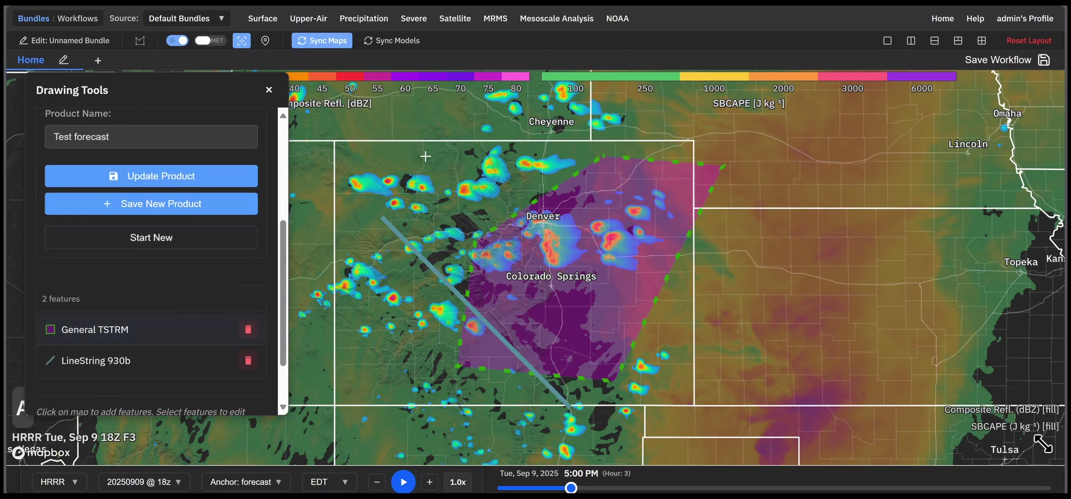
- Reset the layout and clear all drawn features from the map, closing the drawing tools
left_click(1013, 45)
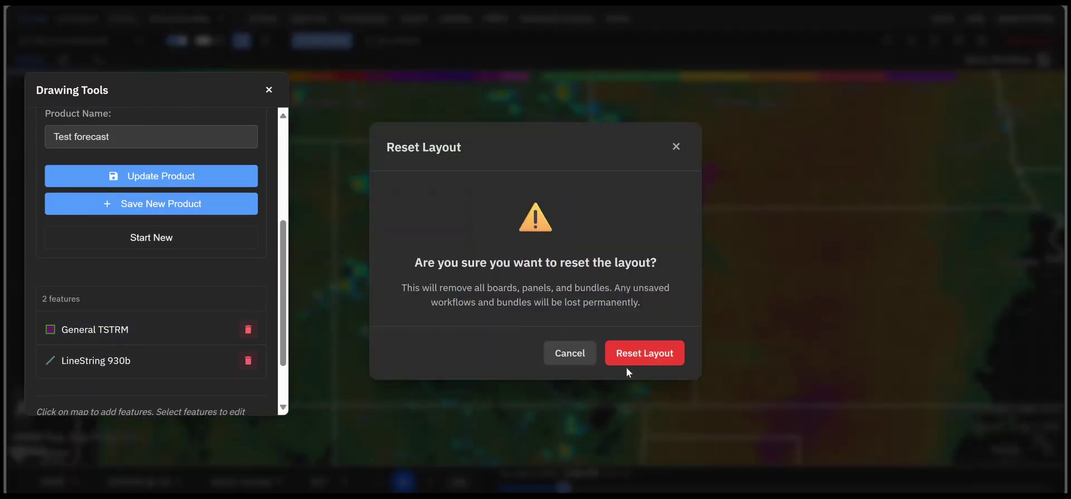
left_click(642, 350)
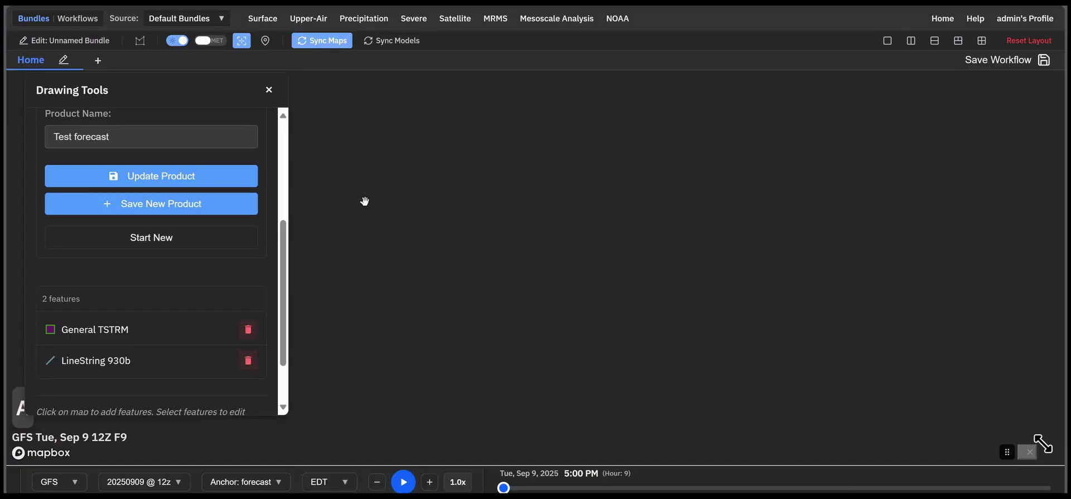
scroll(161, 209, "up", 4)
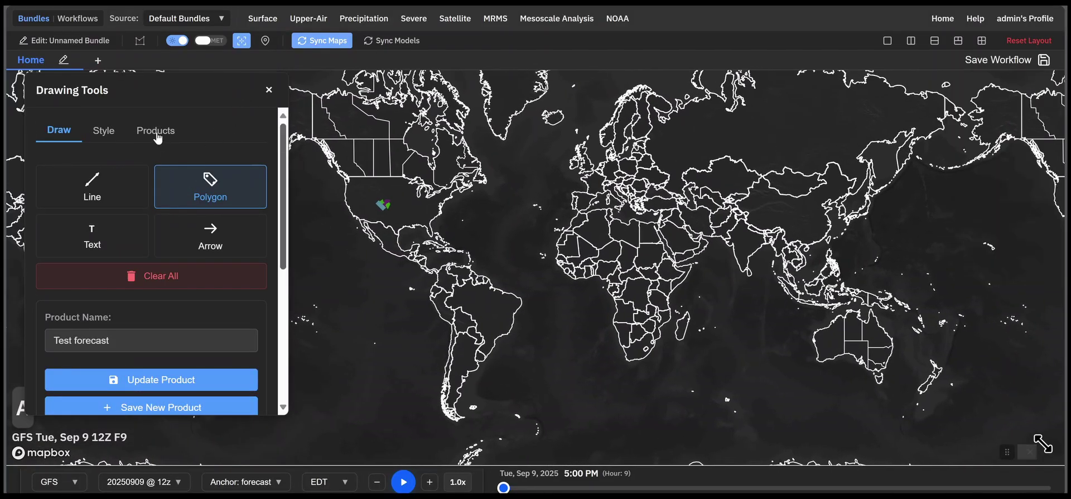
left_click(157, 134)
left_click(59, 131)
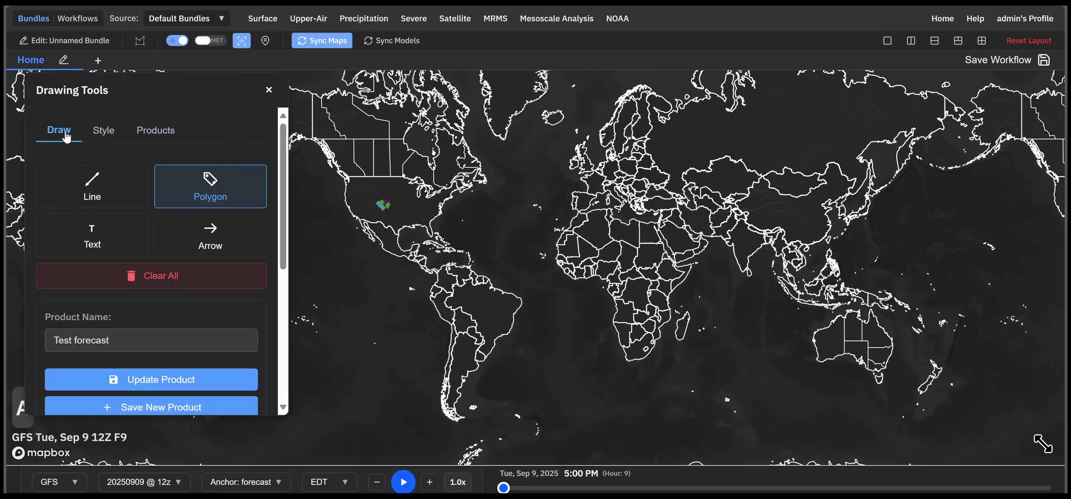
scroll(173, 279, "down", 5)
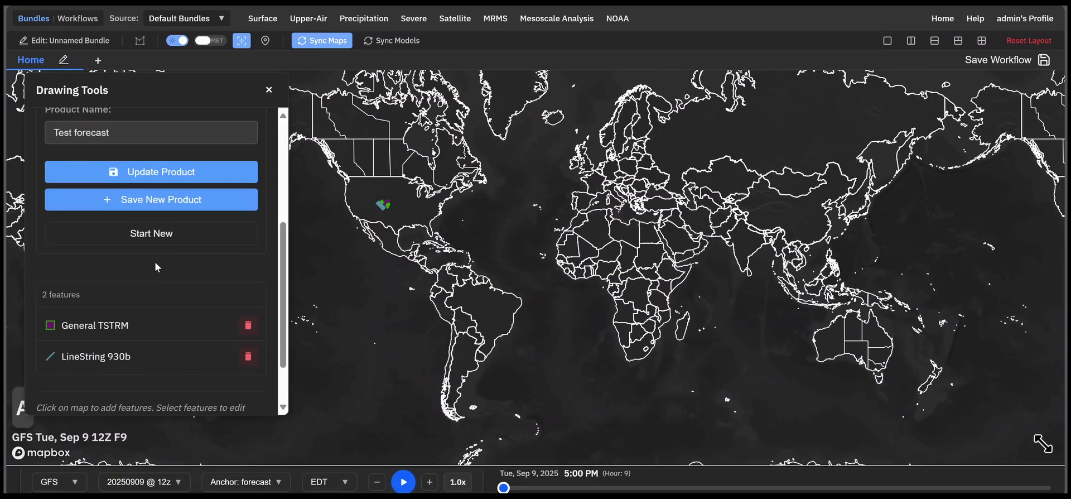
scroll(166, 279, "up", 5)
left_click(166, 279)
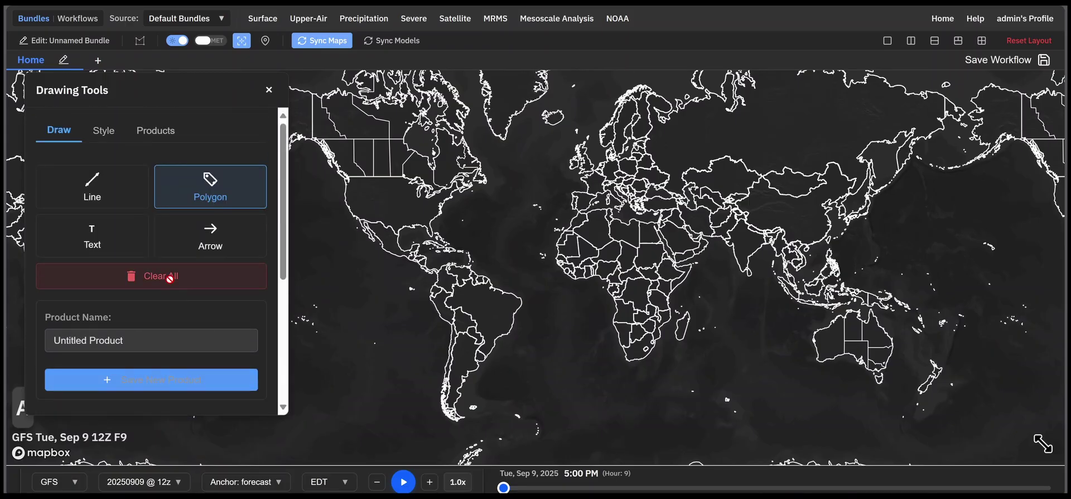
left_click(269, 90)
- Load the surface bundle "2m Temperature, MSLP, Wind" onto the map over North America
scroll(357, 190, "up", 5)
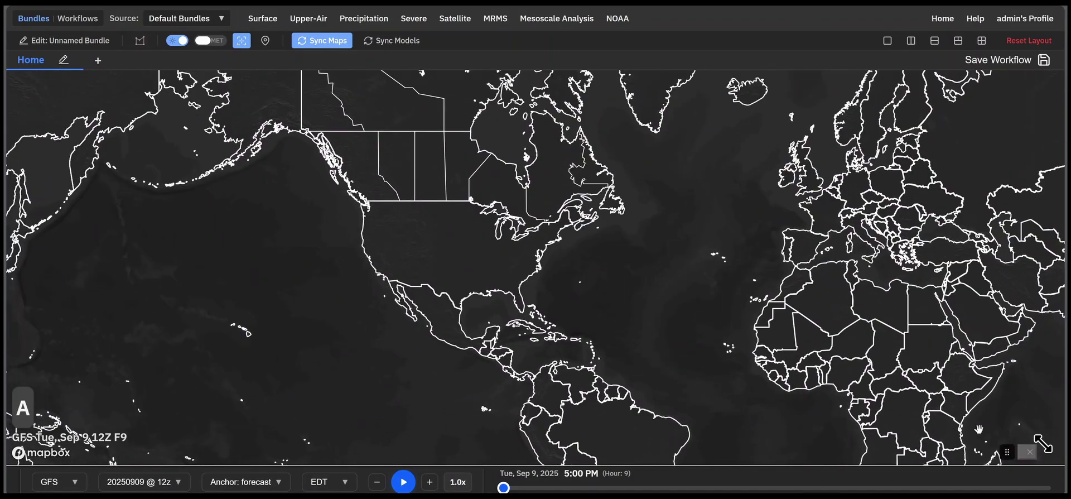
left_click(263, 19)
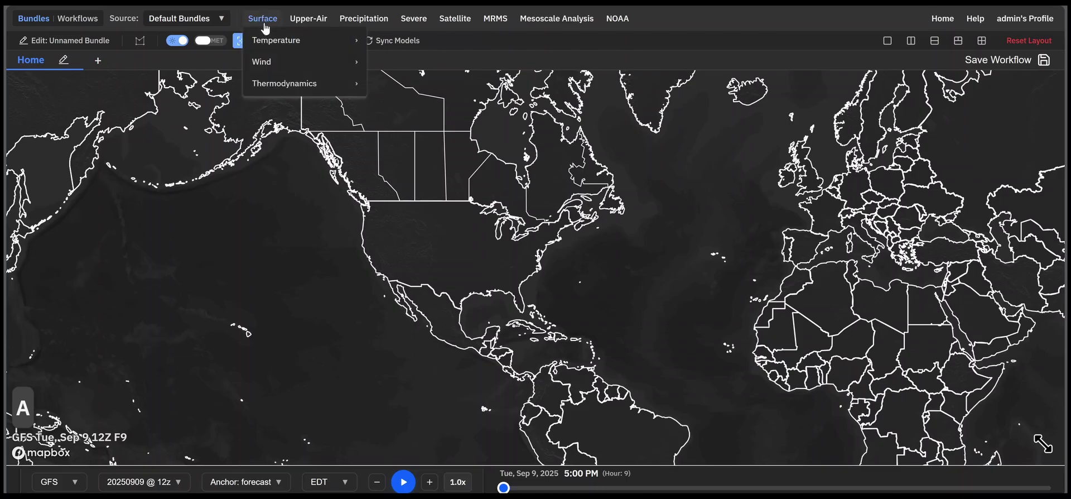
mouse_move(271, 45)
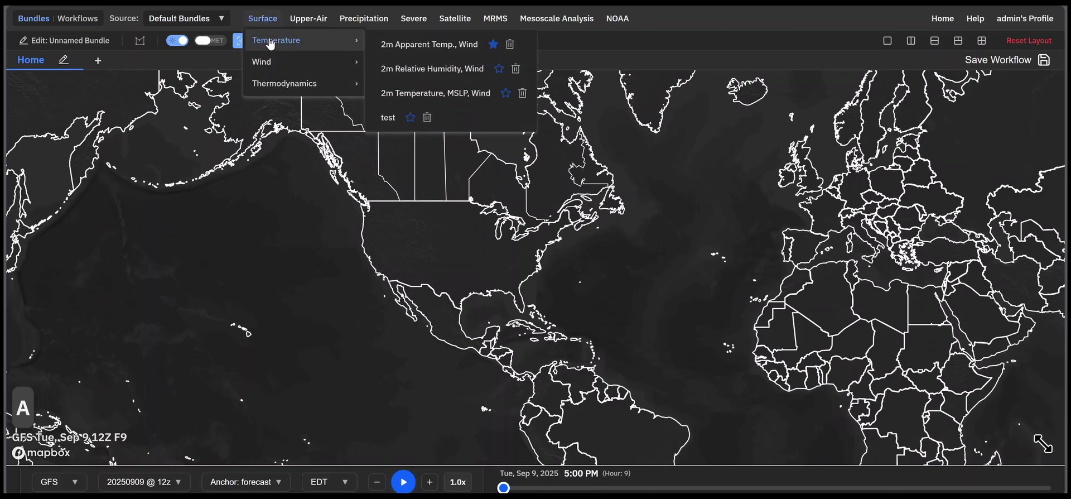
left_click(415, 95)
scroll(432, 203, "up", 3)
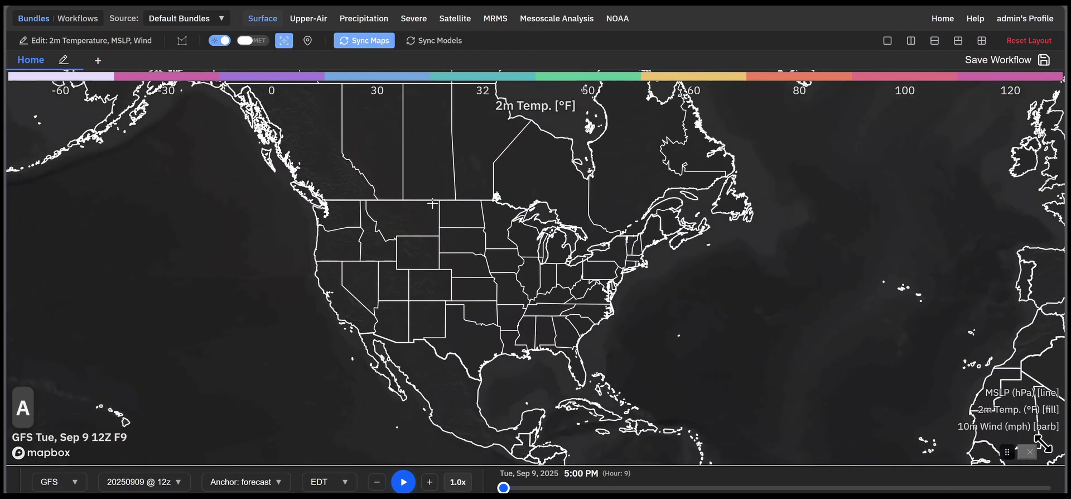
- Reopen the drawing tools and load the saved product Test forecast onto the temperature map
left_click(183, 42)
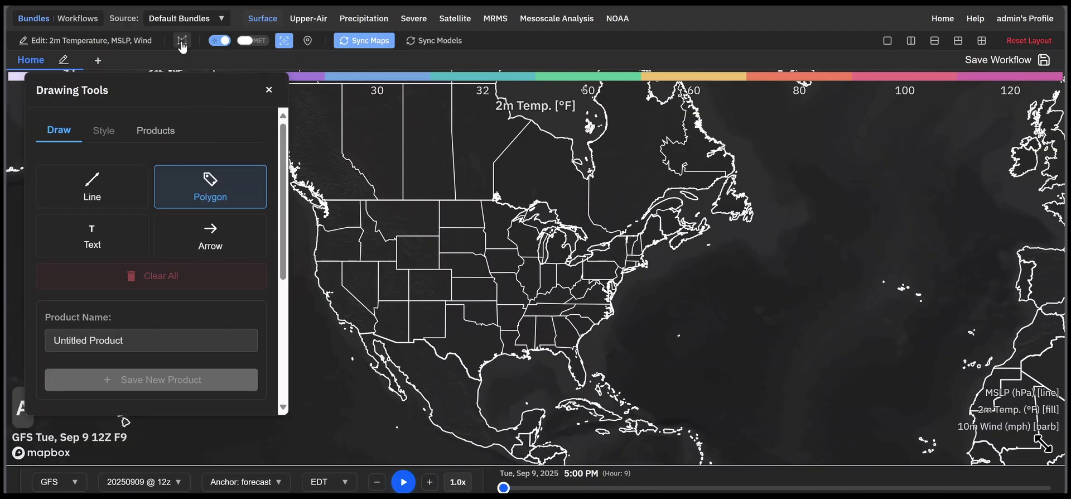
left_click(156, 131)
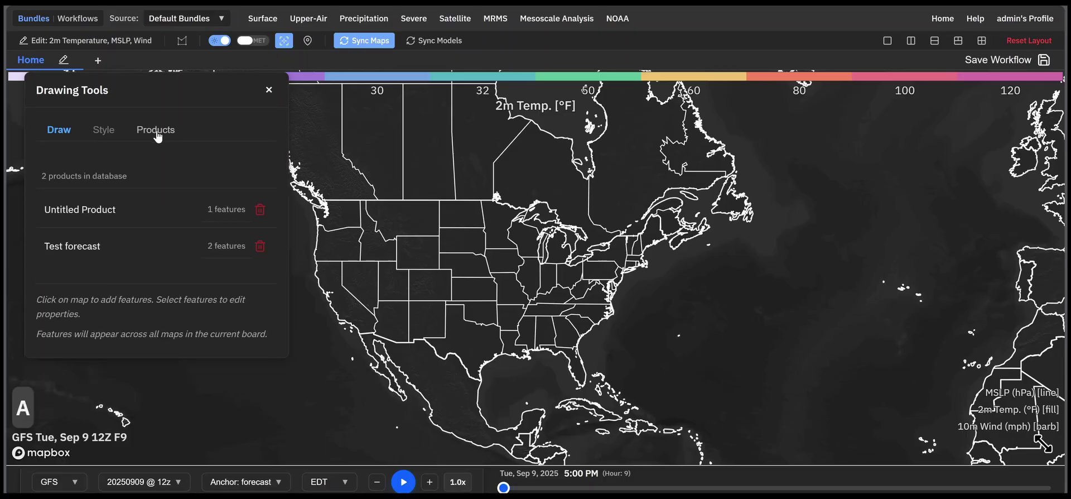
left_click(104, 253)
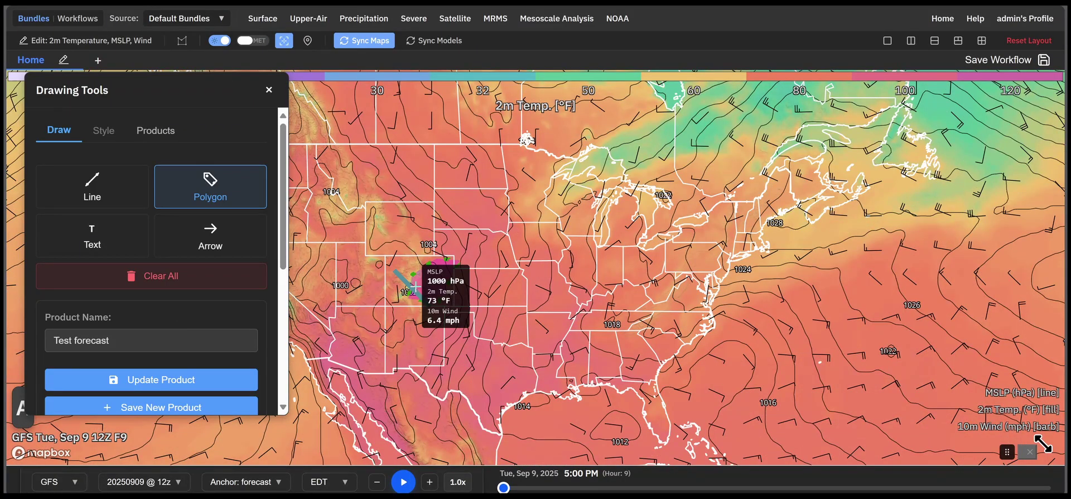
scroll(415, 289, "up", 5)
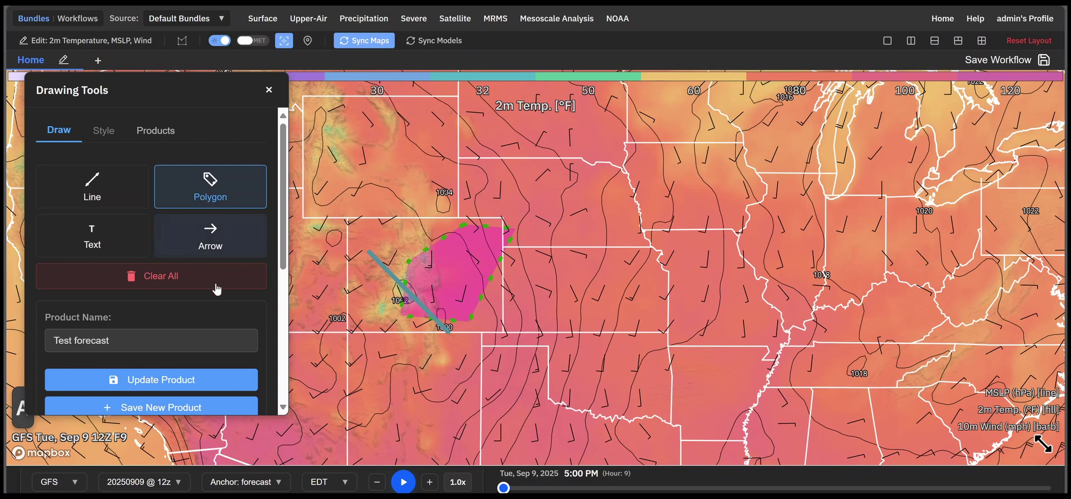
- Place a text annotation near Colorado's northern border, just northwest of the purple polygon
left_click(106, 245)
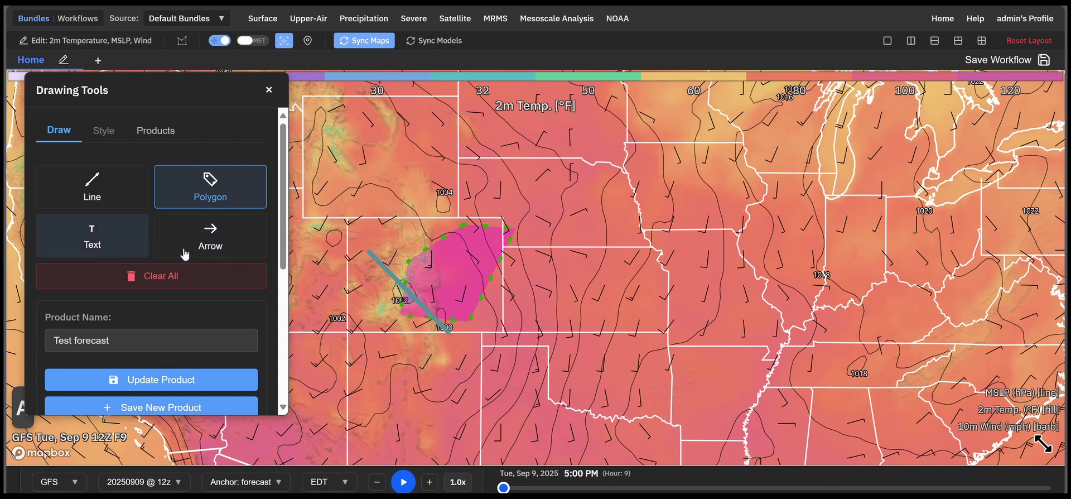
left_click(428, 221)
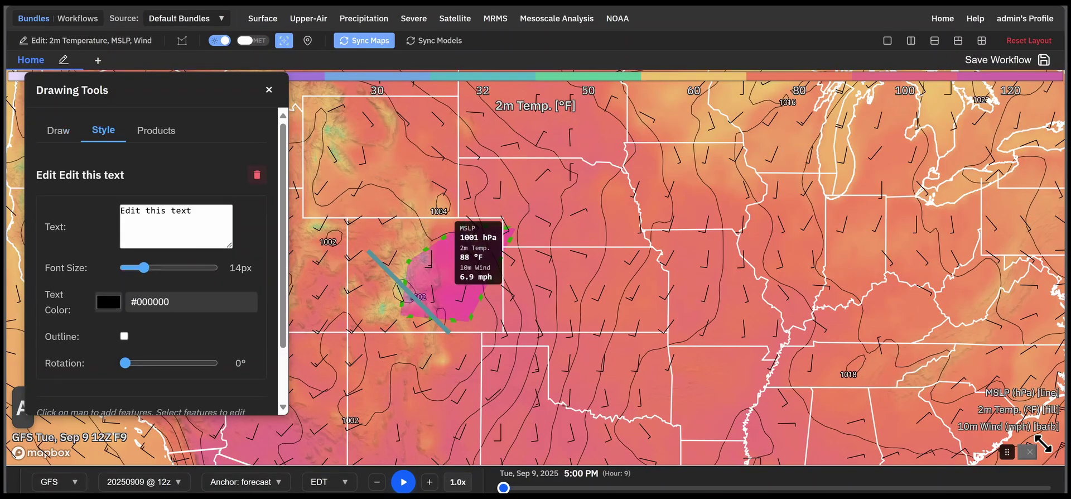